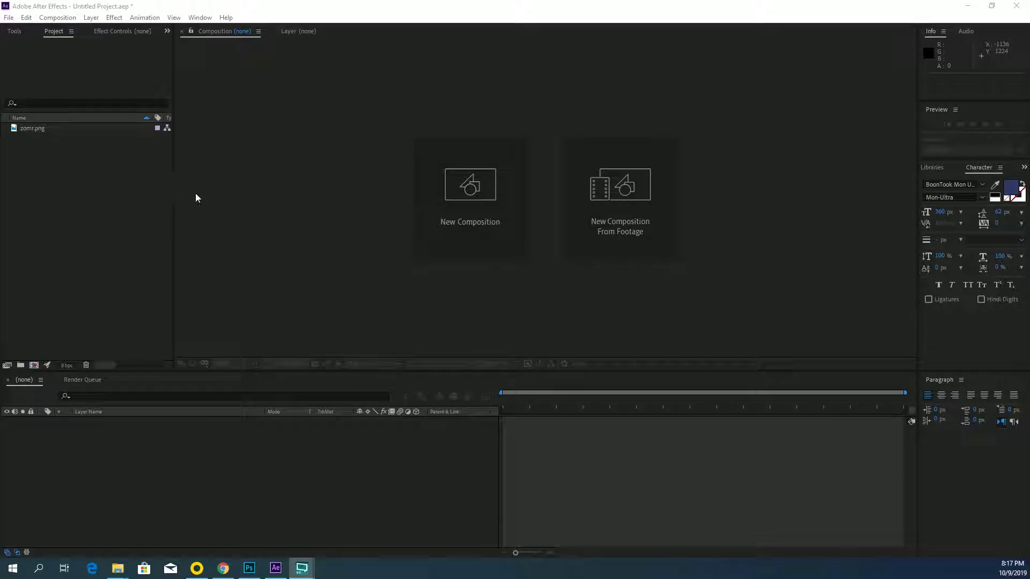
Create a composition named Transition at 1920 × 1080 px, 60 frames per second, with a 5-second duration
click(63, 20)
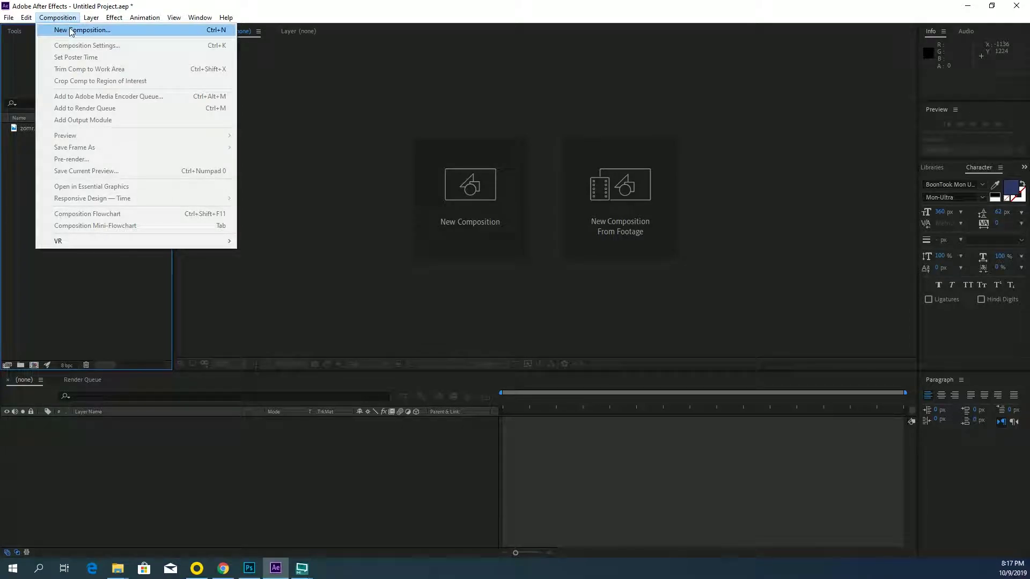
click(72, 31)
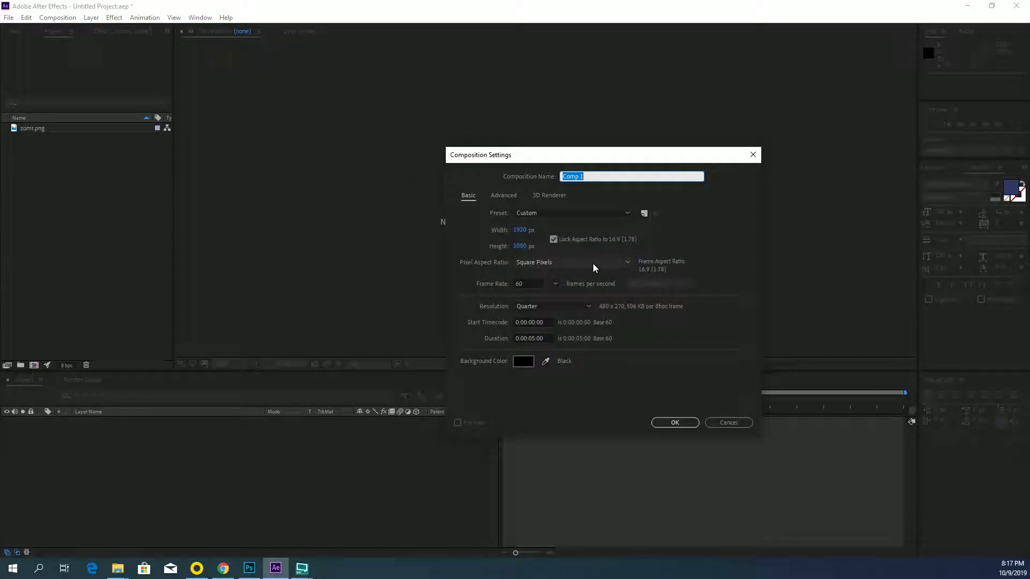
text(Transition)
click(574, 254)
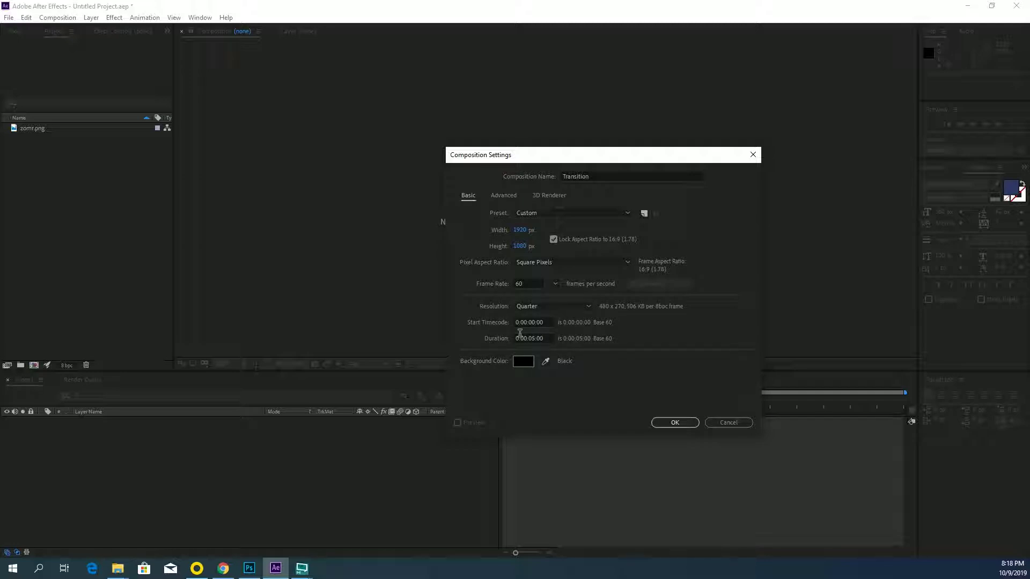
click(675, 423)
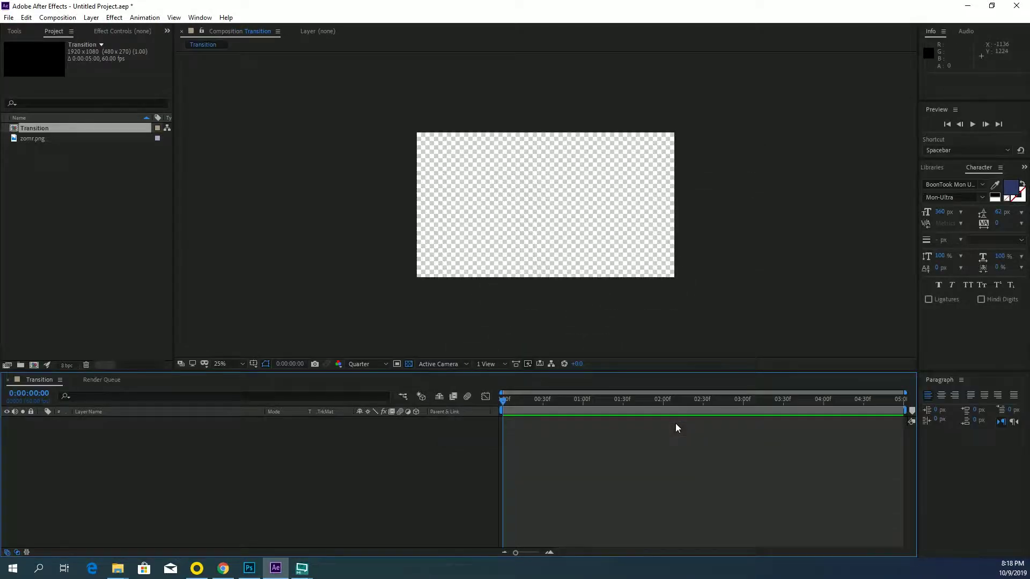
Add a white solid layer at the full composition size of 1920 × 1080 px
right_click(361, 465)
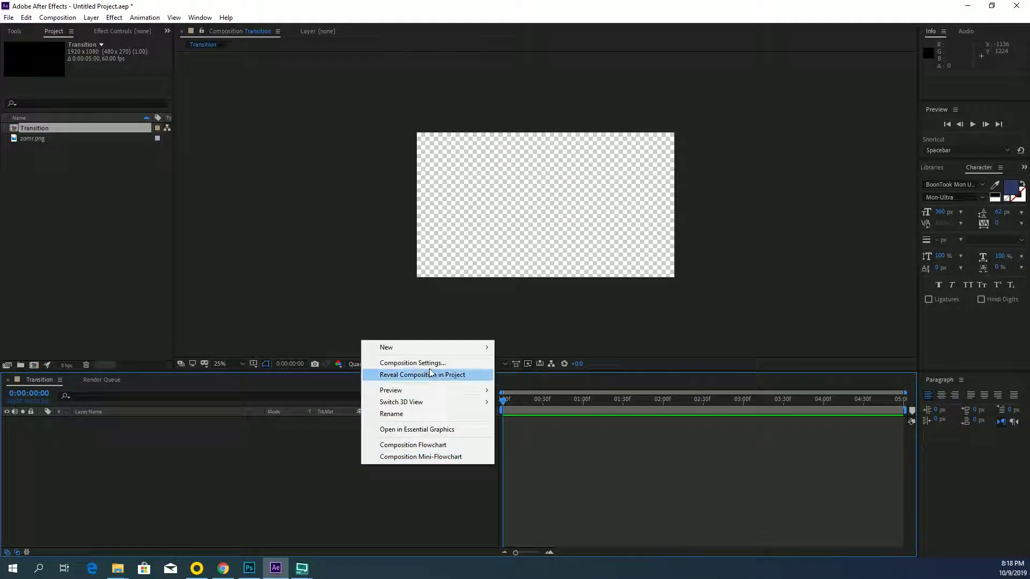
mouse_move(430, 351)
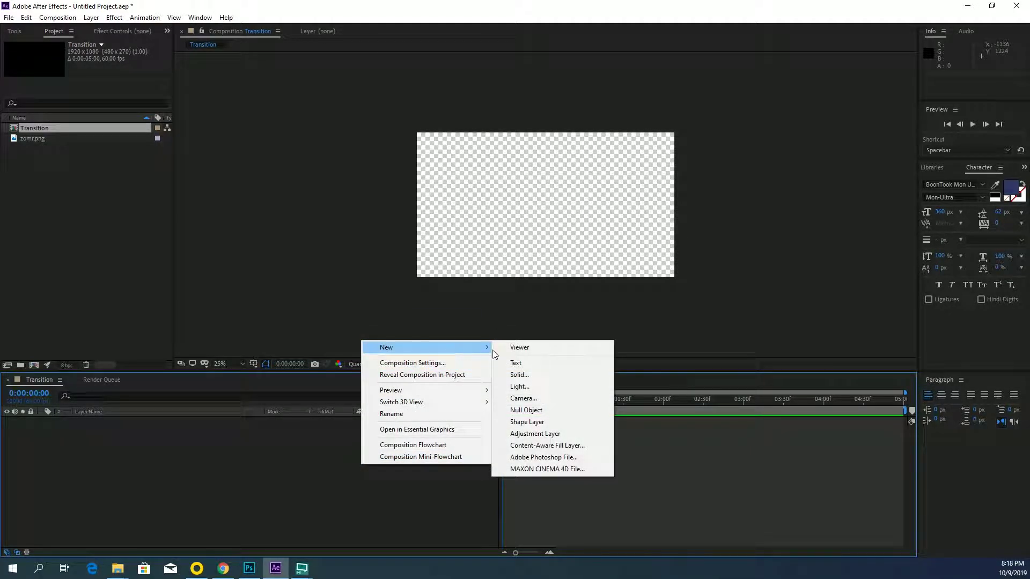
click(520, 375)
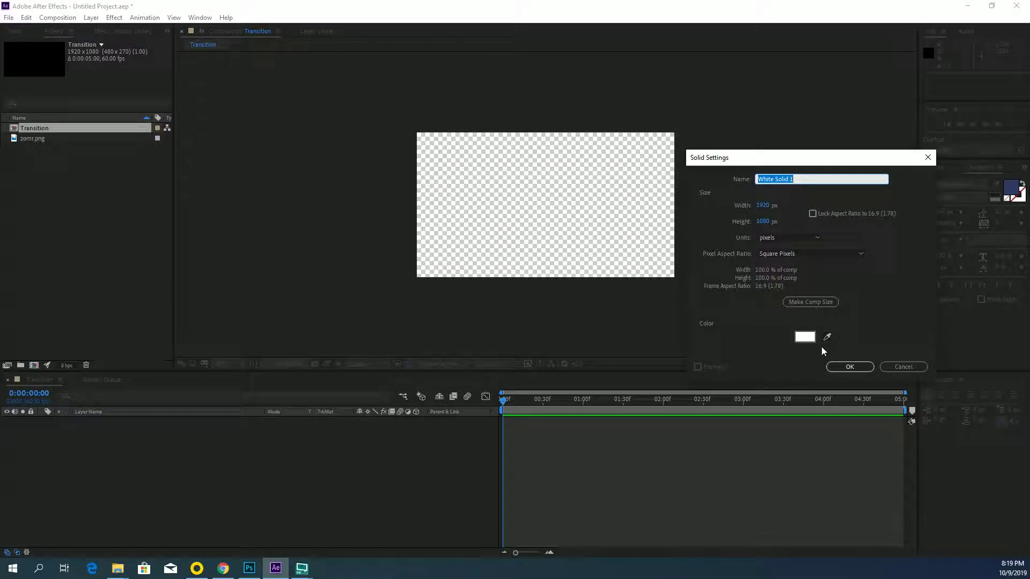
click(850, 367)
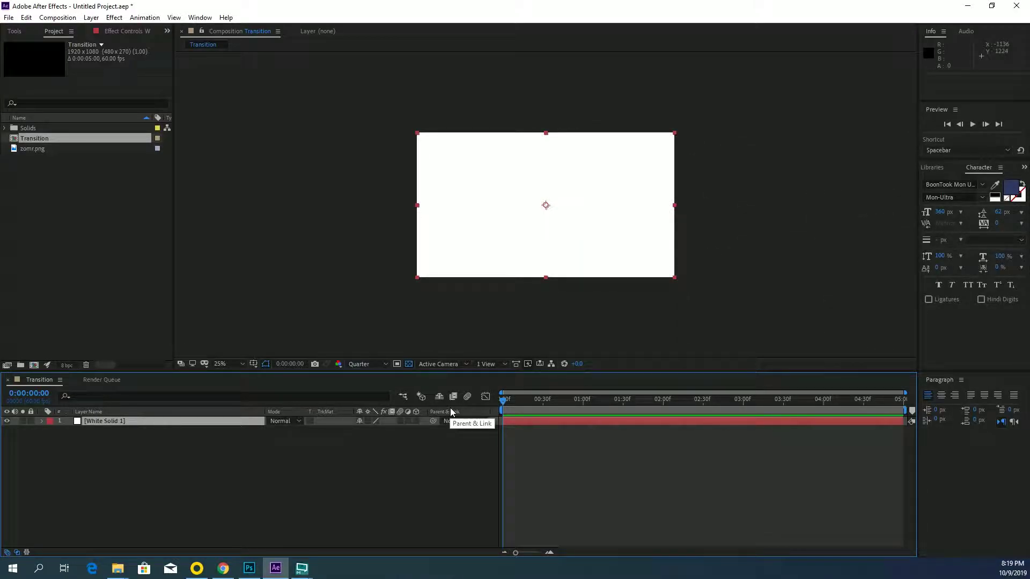
right_click(501, 444)
click(510, 456)
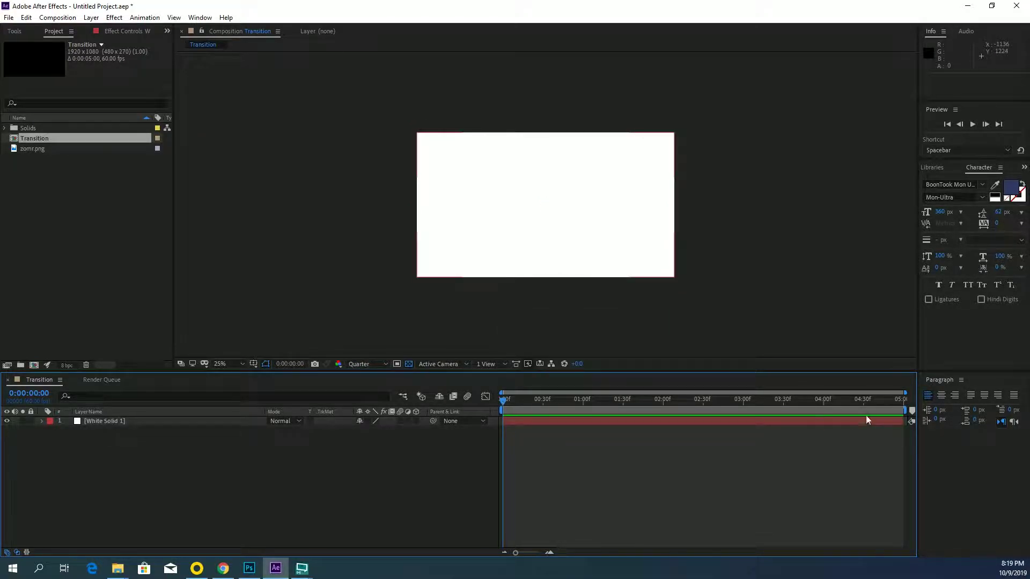
Set a Position keyframe on the white solid at frame 20, keeping it centred at 960, 540
drag(905, 393, 598, 394)
click(619, 420)
key(p)
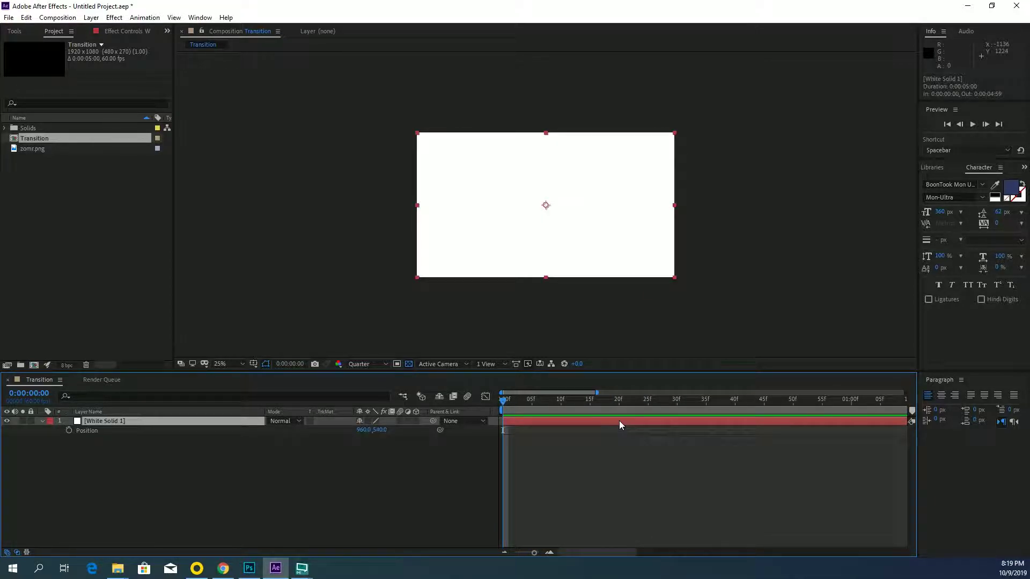
click(621, 409)
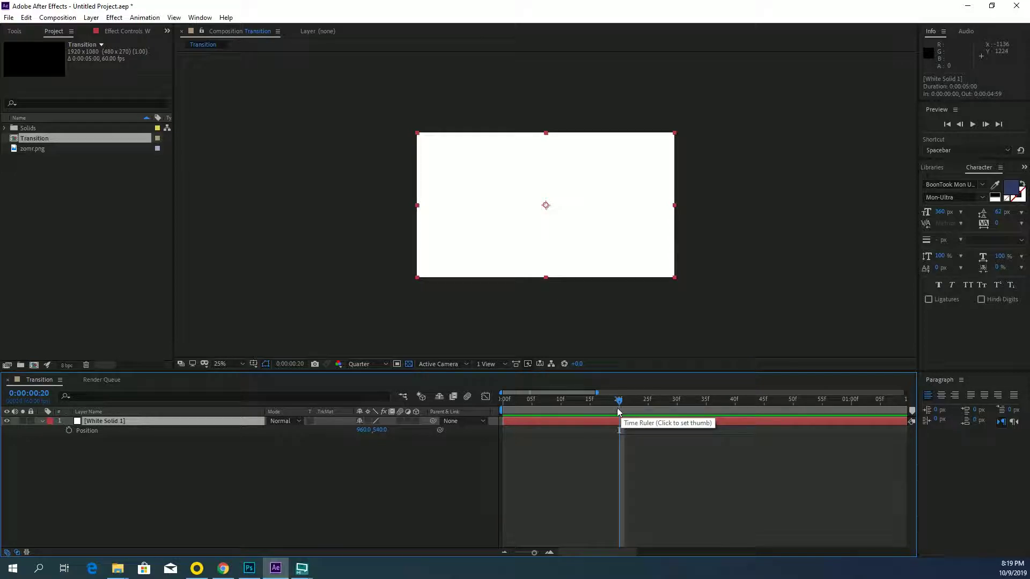
click(69, 430)
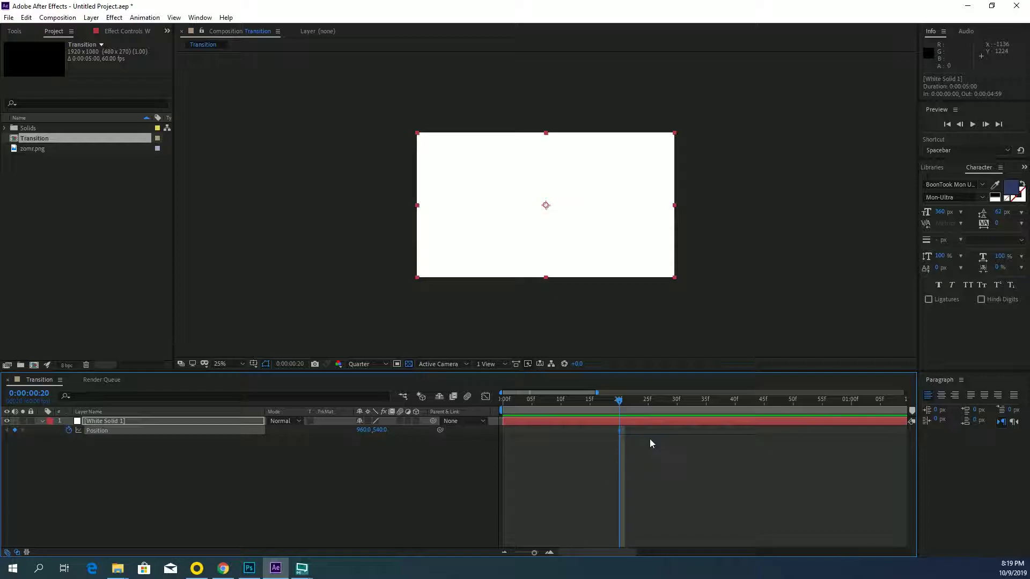
At frame 0, move the white solid fully off the frame's right side, to about X 3053, and preview the motion
drag(537, 409, 439, 402)
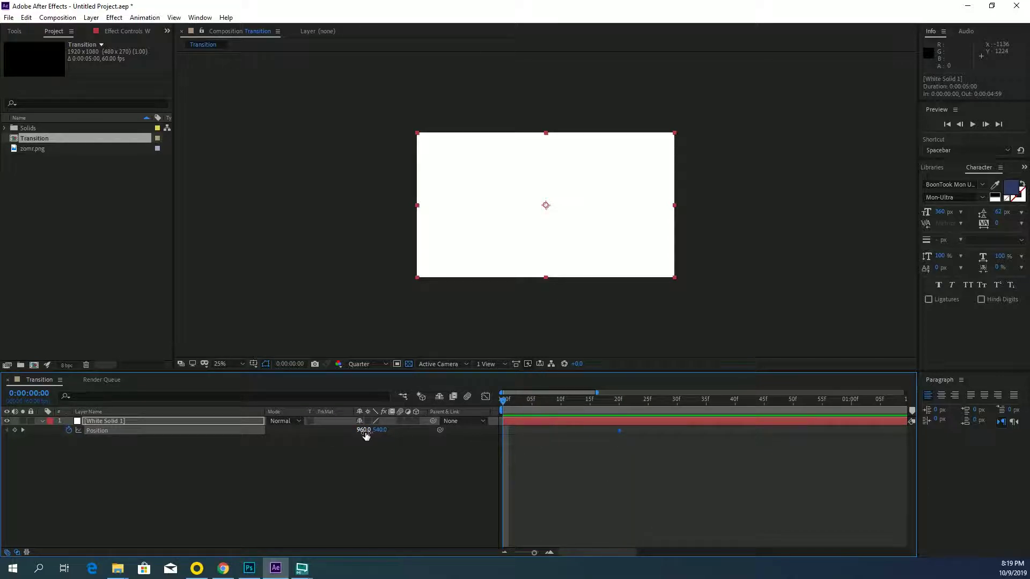
drag(363, 435, 924, 481)
drag(360, 434, 950, 455)
click(586, 481)
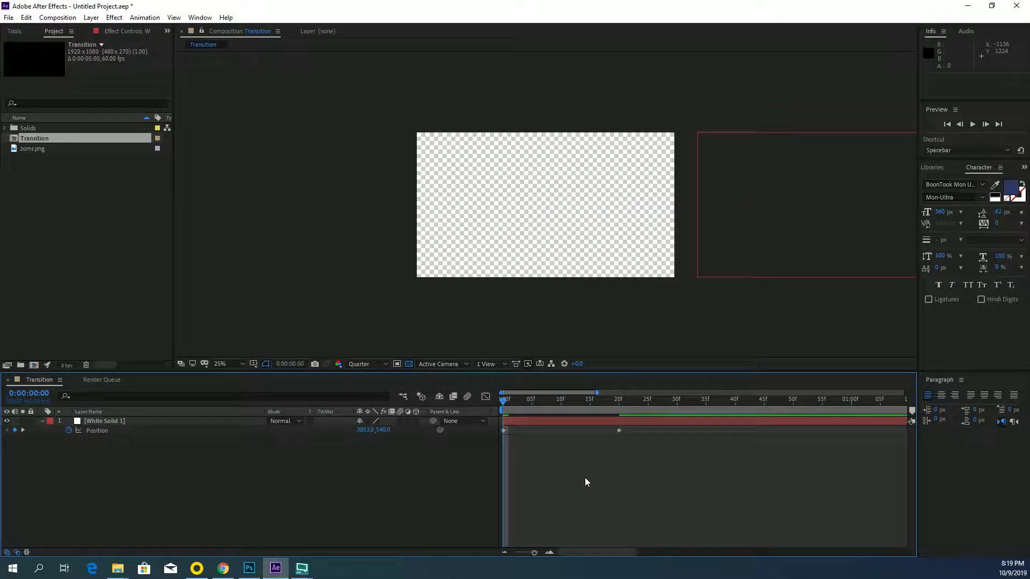
key(space)
key(space)
Apply Easy Ease to the white solid's Position keyframe at frame 20 and preview the motion
drag(554, 410, 616, 411)
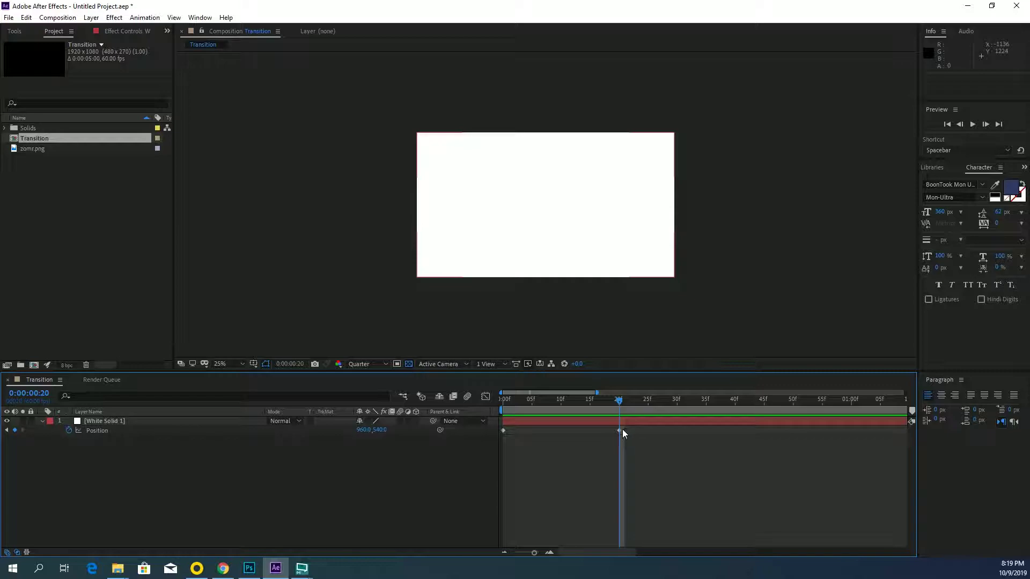
click(620, 430)
right_click(620, 430)
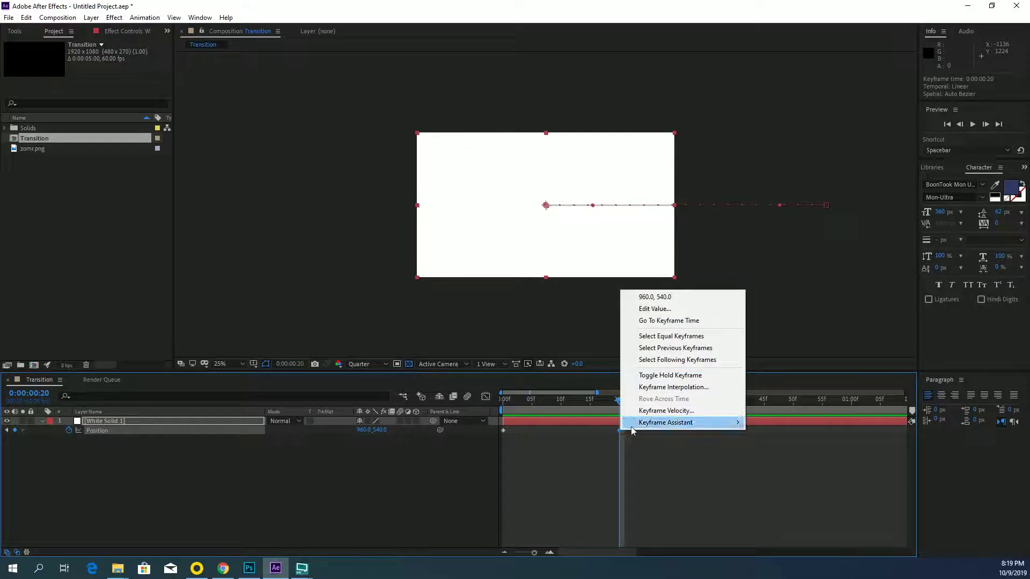
mouse_move(643, 423)
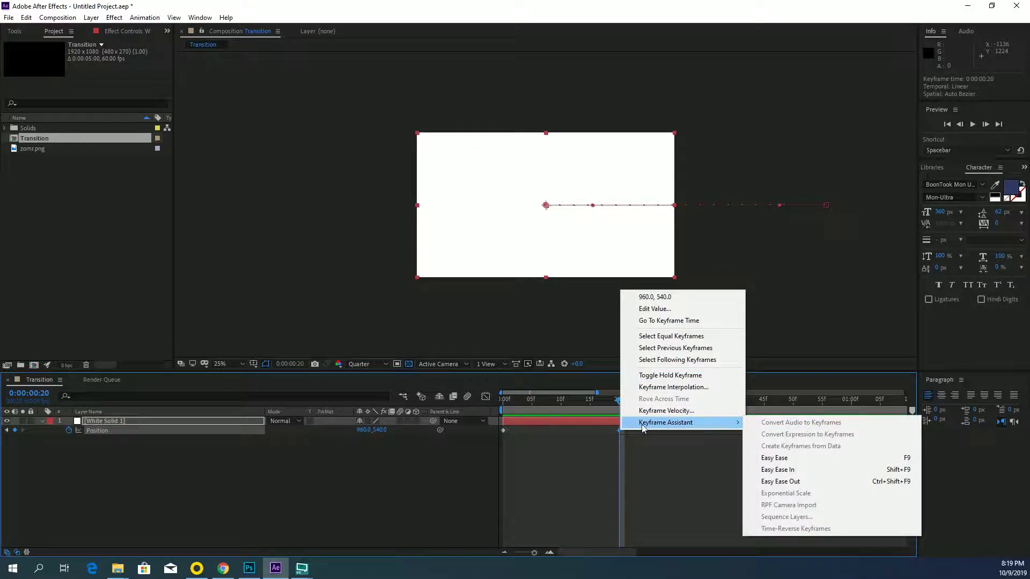
click(763, 459)
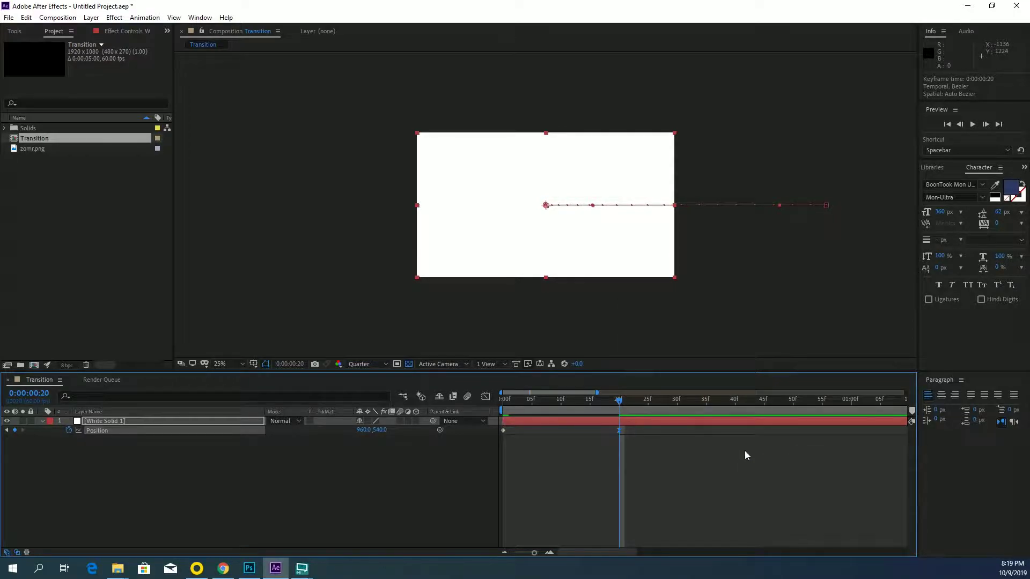
key(space)
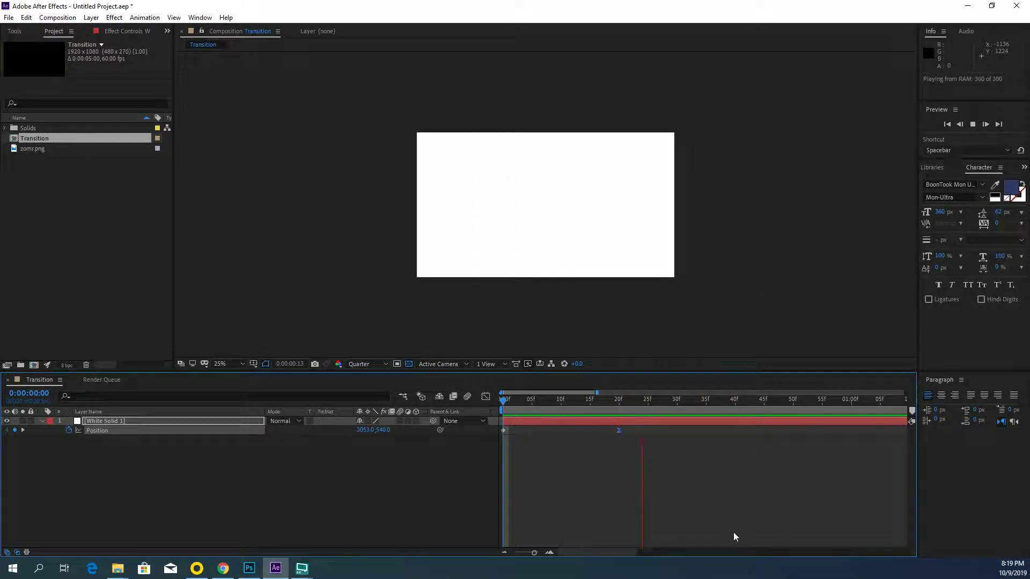
Move the eased Position keyframe to frame 35 and preview the slower entrance
drag(690, 406, 706, 409)
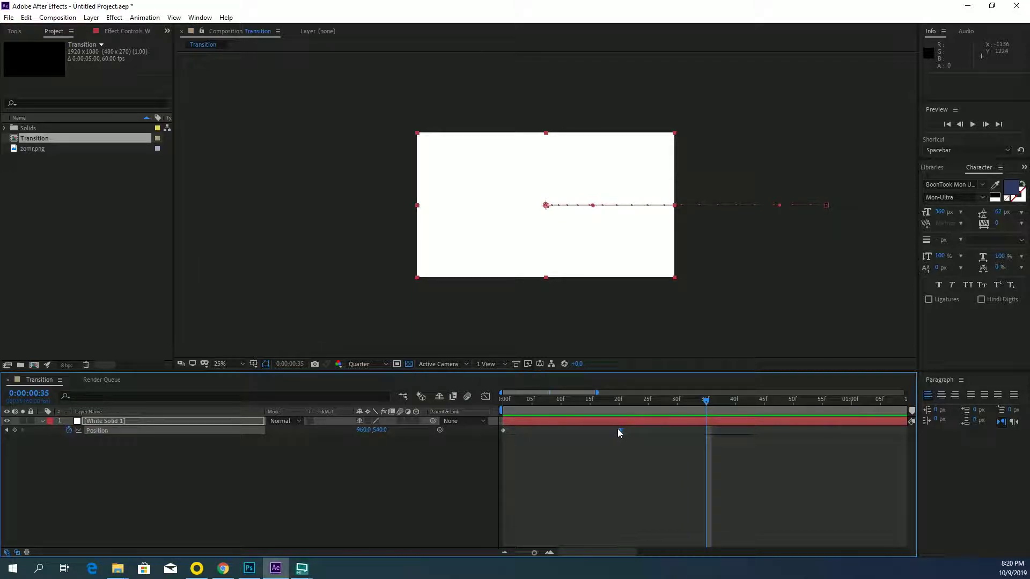
drag(622, 431, 708, 431)
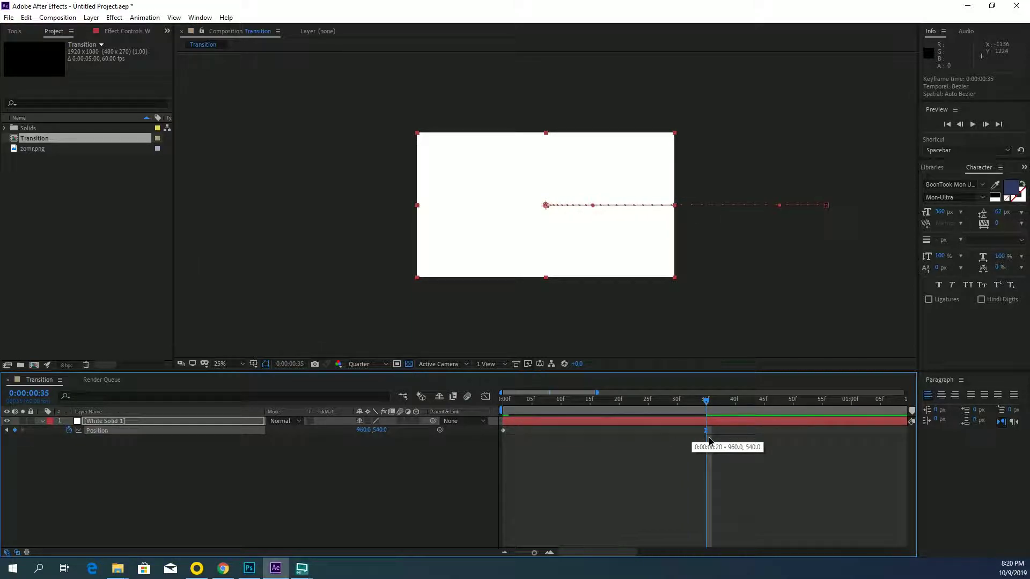
click(667, 406)
key(Home)
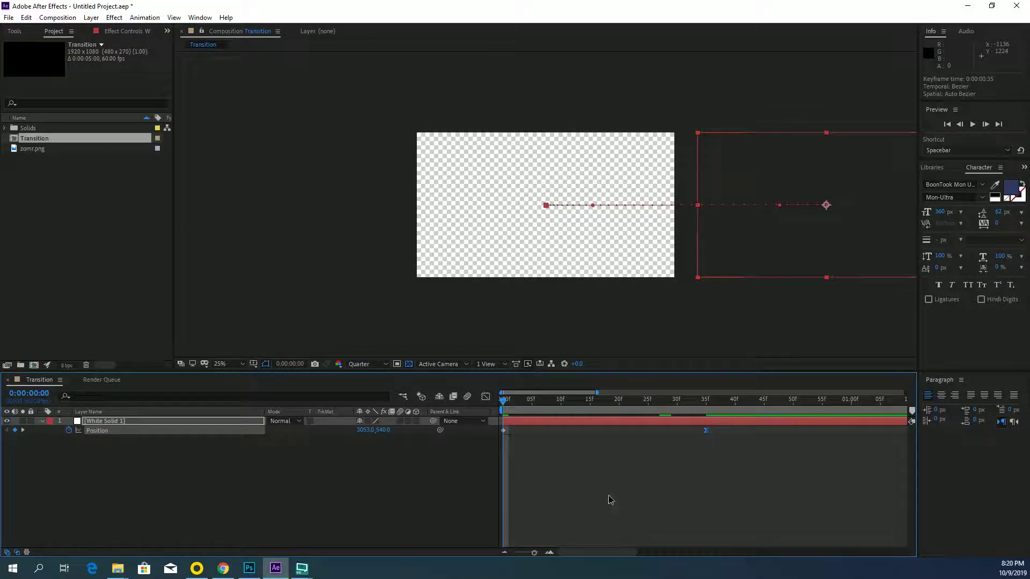
key(space)
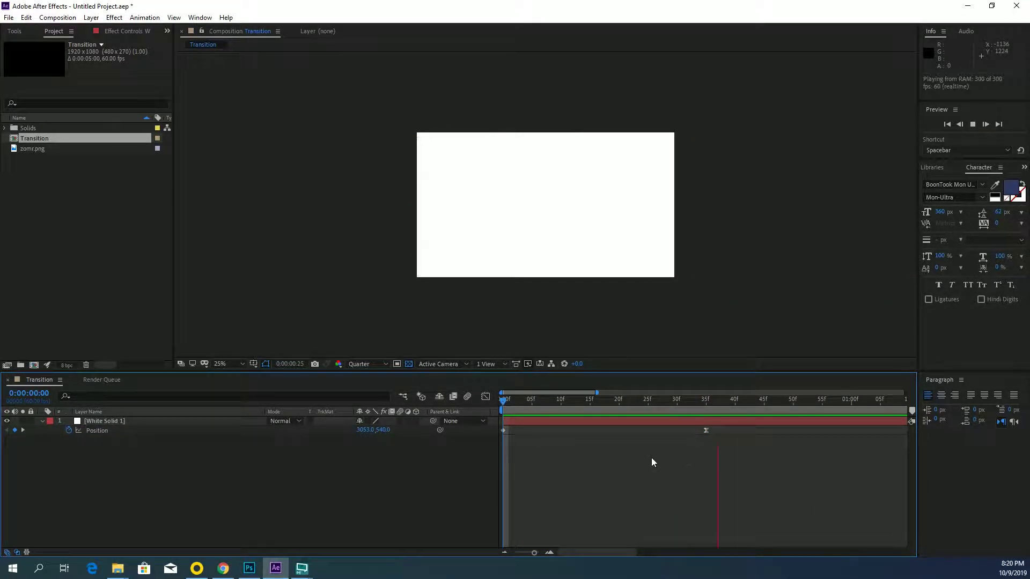
key(space)
Move the eased Position keyframe to frame 30 and preview the entrance from the start
click(683, 407)
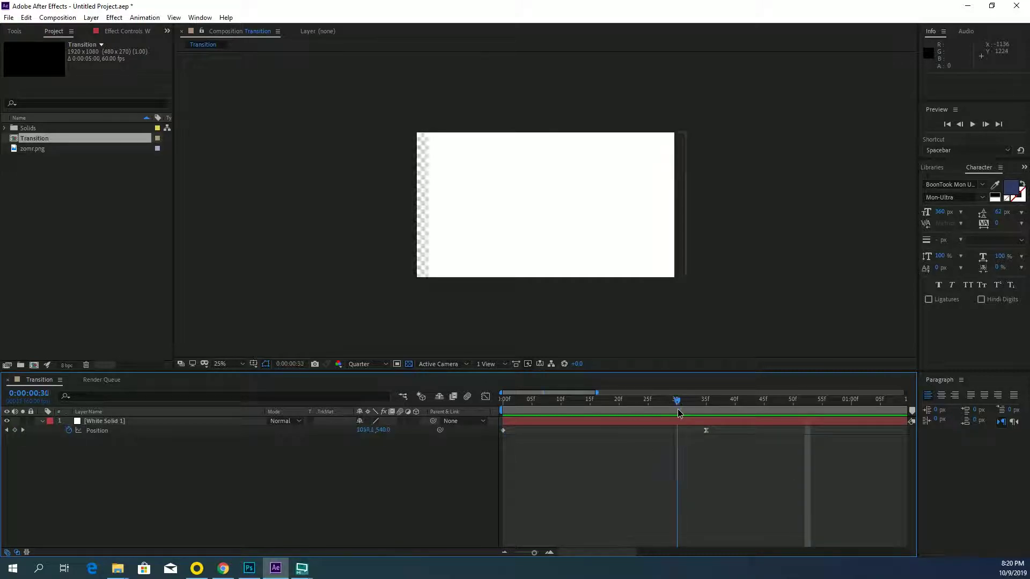
click(706, 430)
drag(707, 430, 677, 431)
click(665, 445)
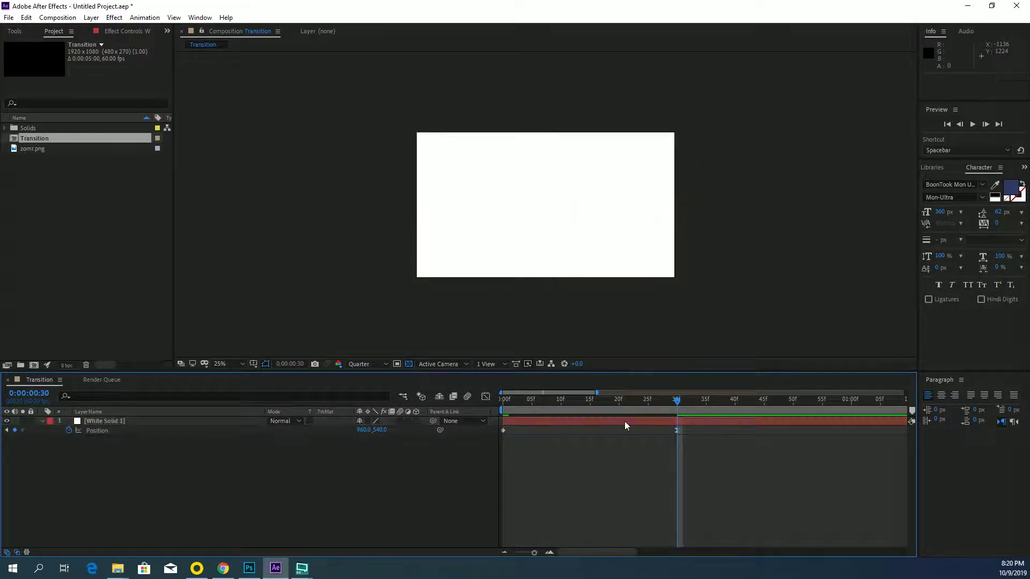
click(504, 399)
key(space)
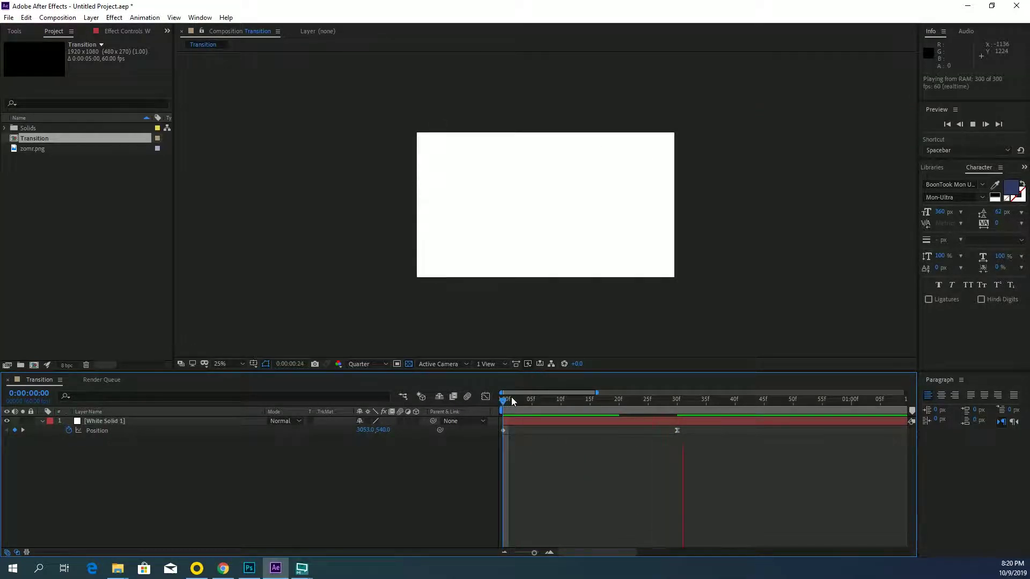
key(space)
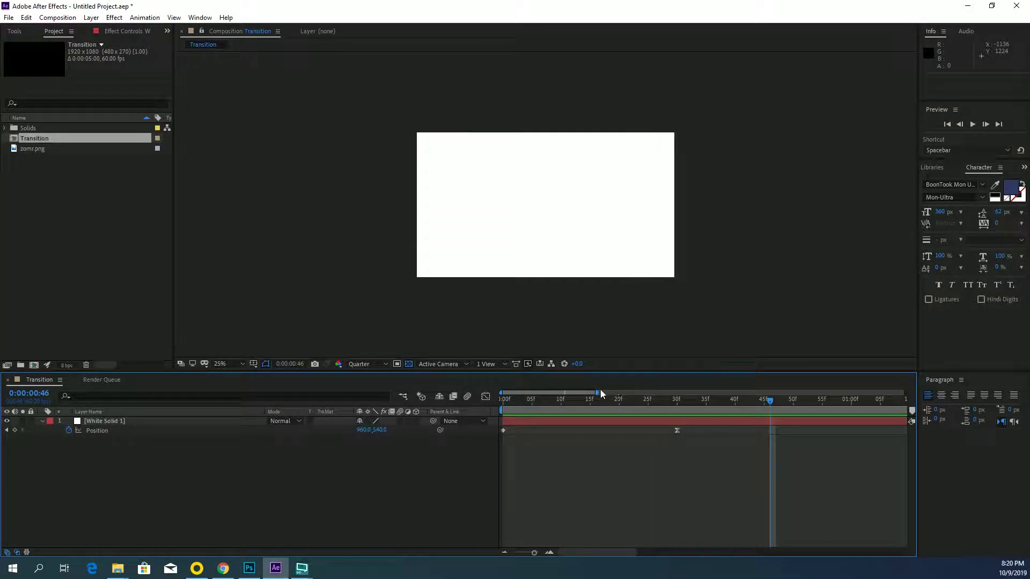
Copy the frame 30 Position keyframe and paste it at 0:00:01:45 to hold the solid in place
drag(599, 392, 707, 392)
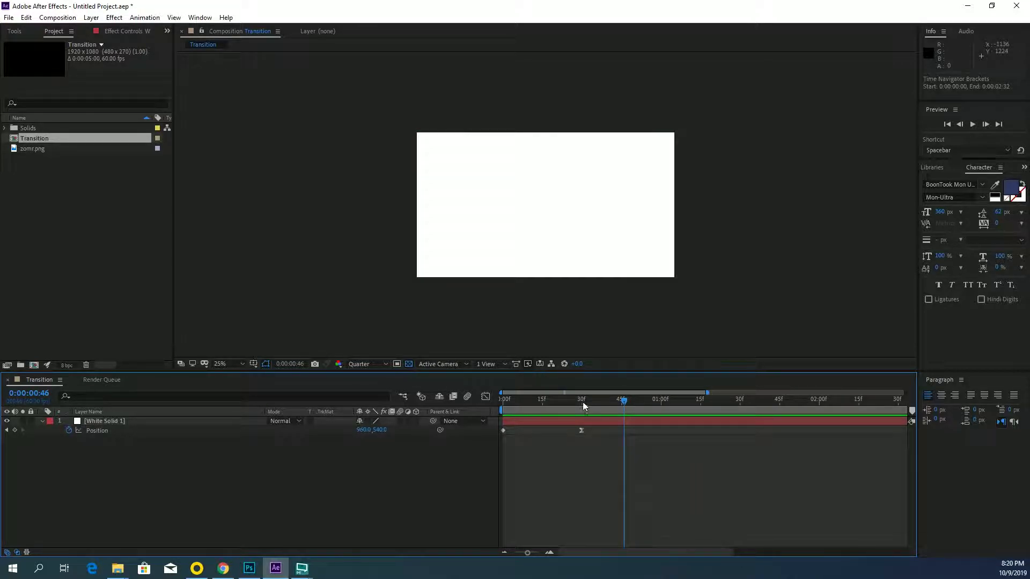
drag(592, 441, 576, 433)
key(ctrl+c)
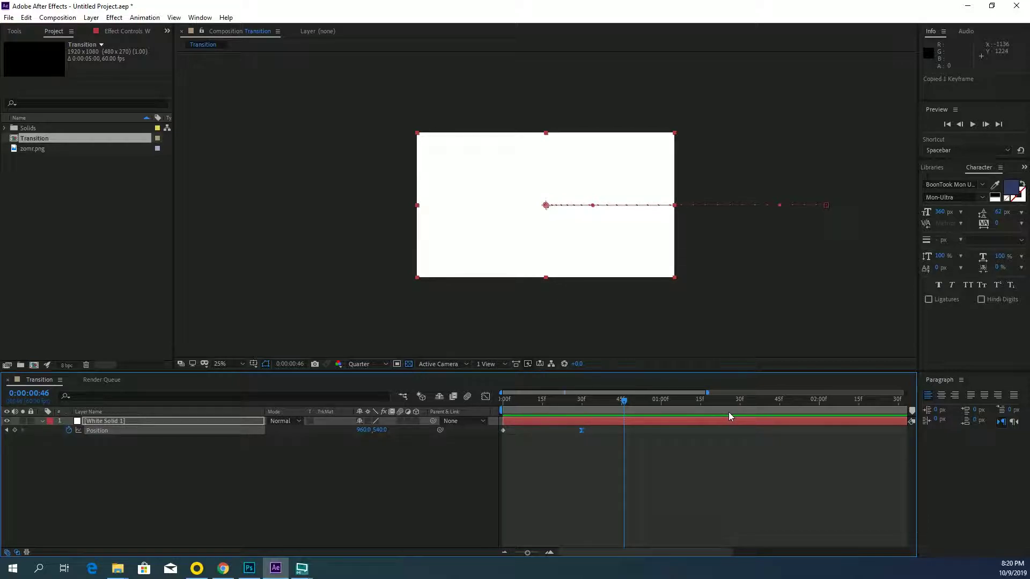
click(779, 404)
key(ctrl+v)
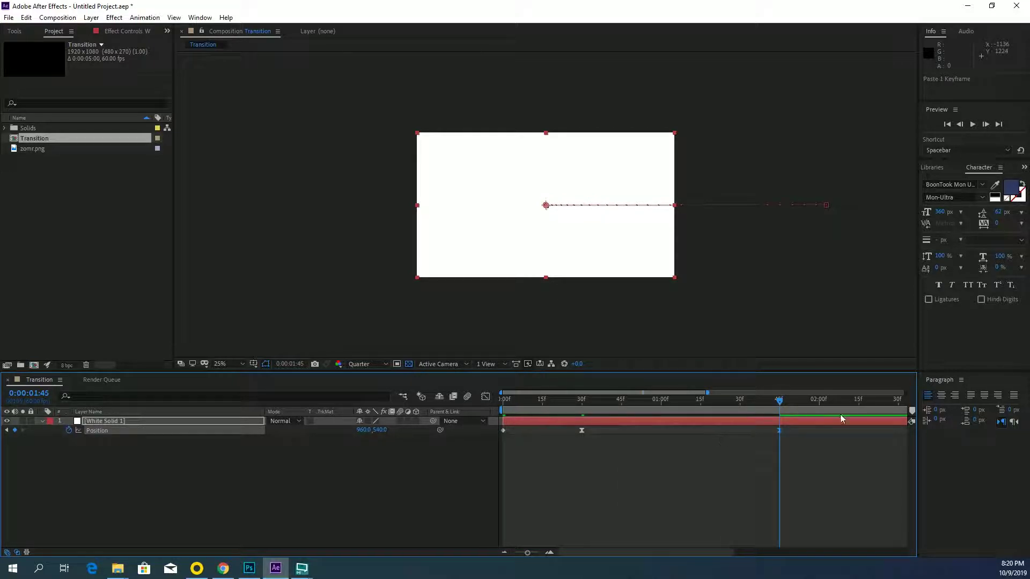
At 0:00:02:15, move the white solid fully off the frame's left side, to about X -1167
click(859, 402)
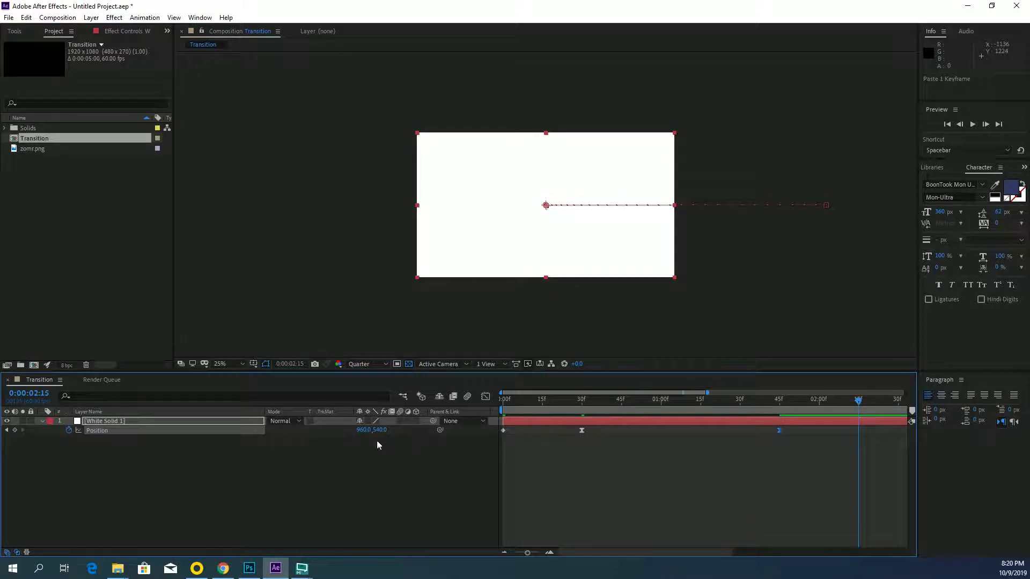
drag(364, 432, 174, 427)
drag(524, 237, 343, 239)
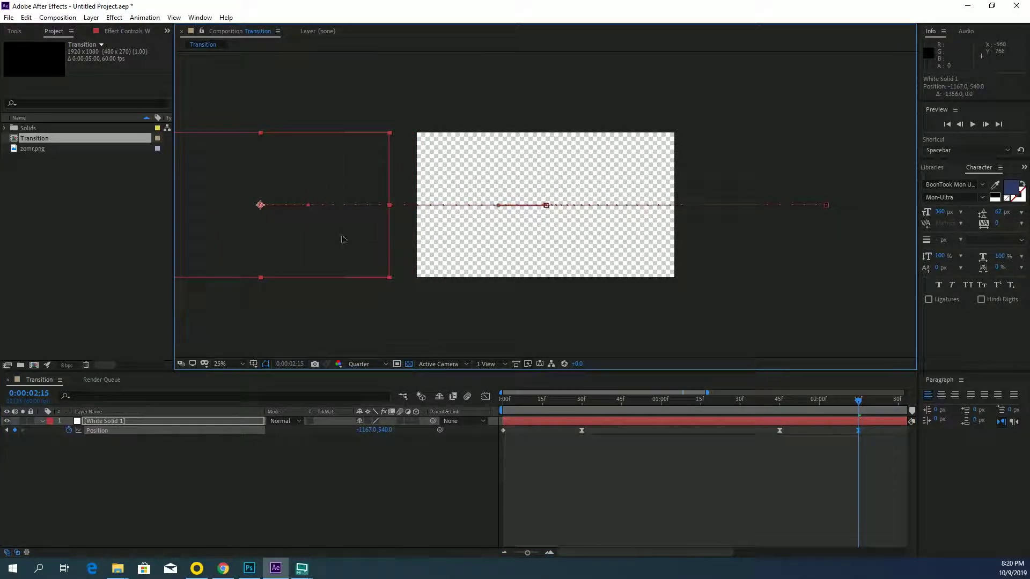
click(764, 467)
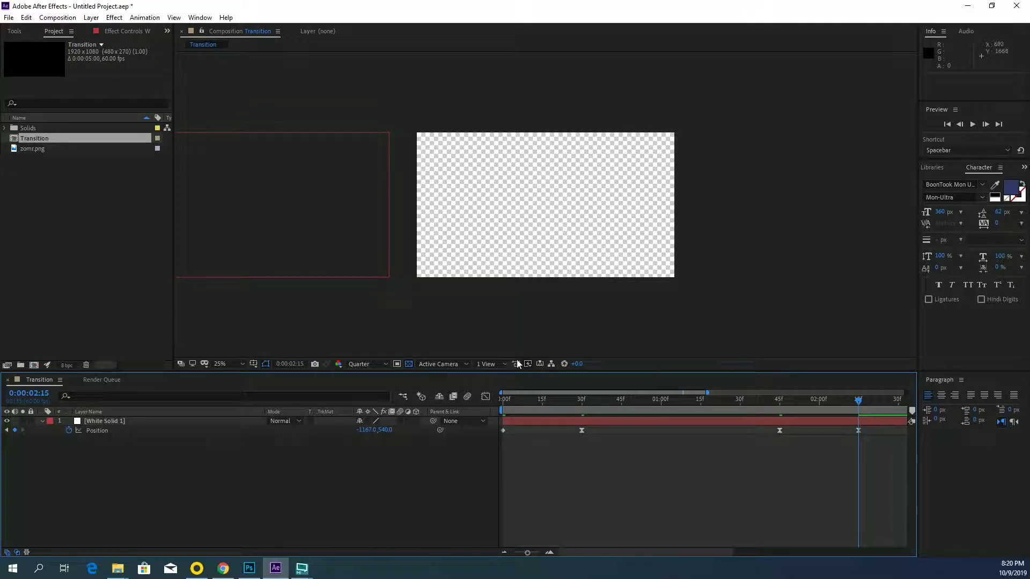
Switch the composition's transparency grid off and back on to compare the backgrounds
click(408, 363)
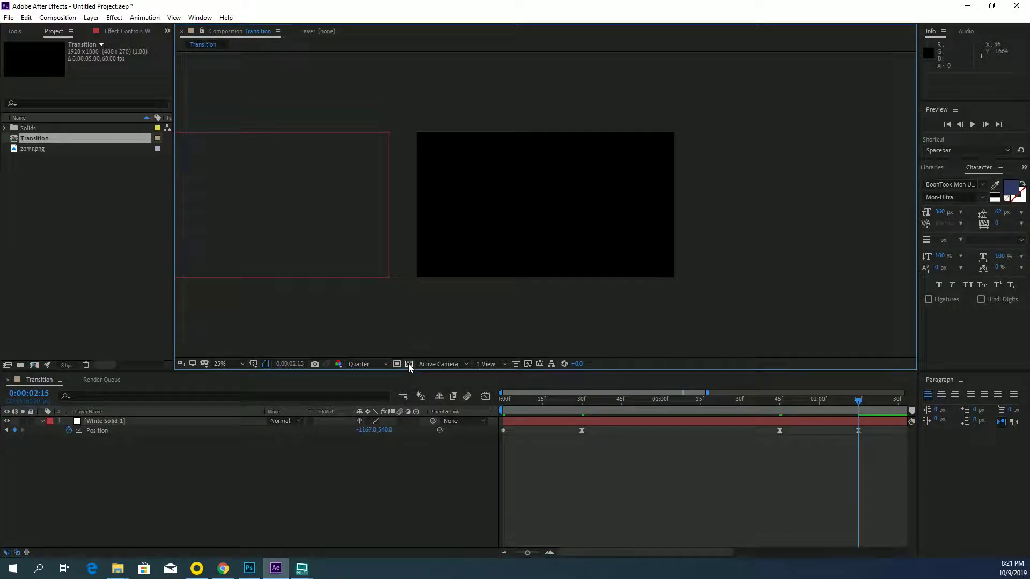
click(408, 364)
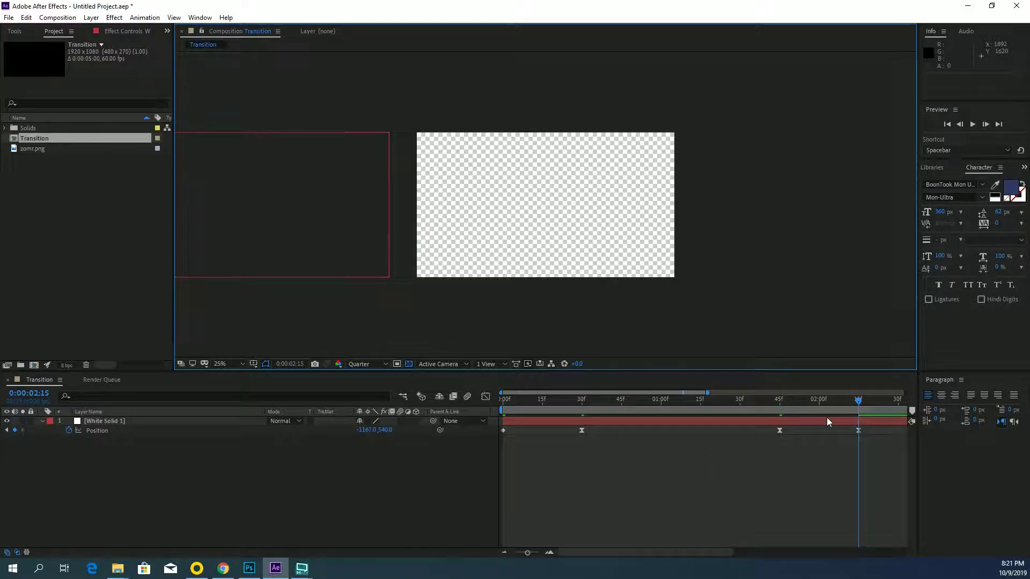
Preview the white solid's complete slide-in and slide-out animation
drag(857, 400, 761, 399)
key(space)
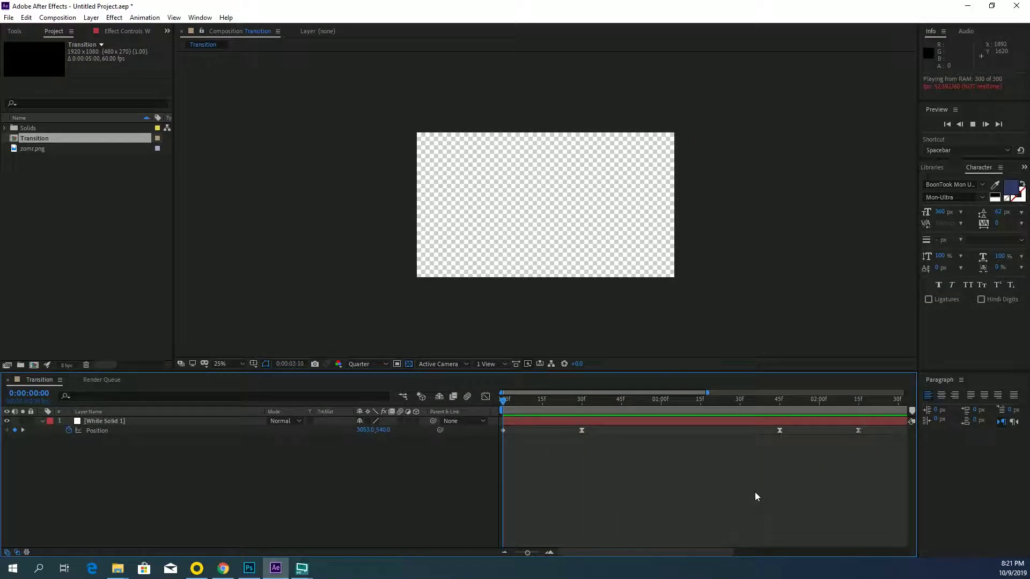
key(space)
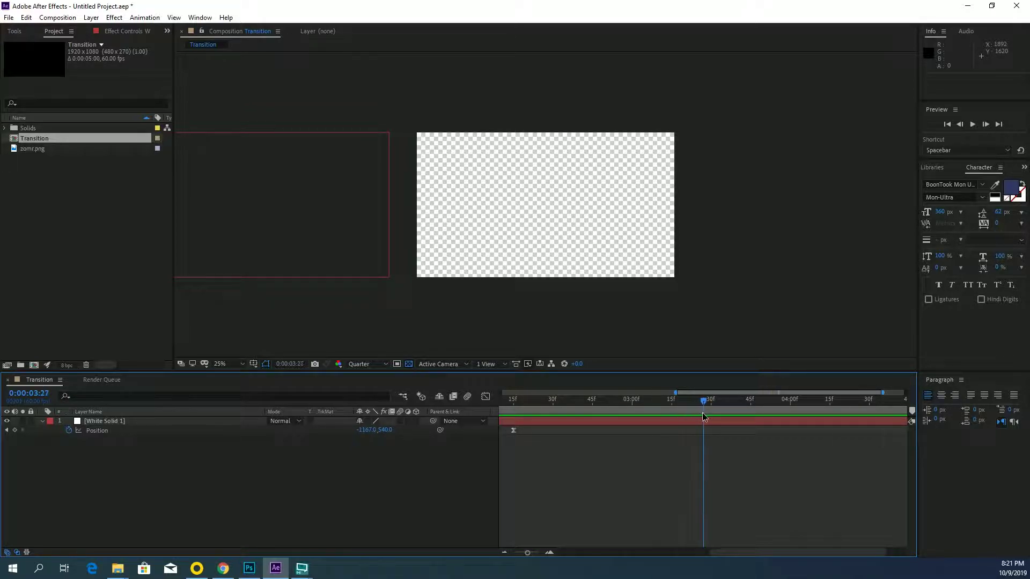
End the composition's work area at 0:00:02:18, just past the last Position keyframe
drag(702, 413, 502, 416)
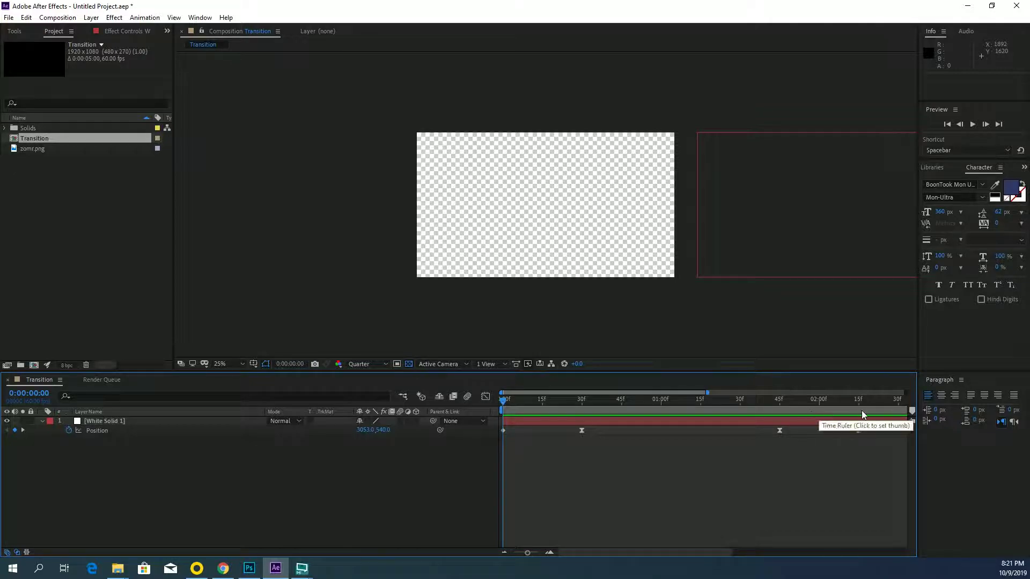
drag(883, 401, 866, 404)
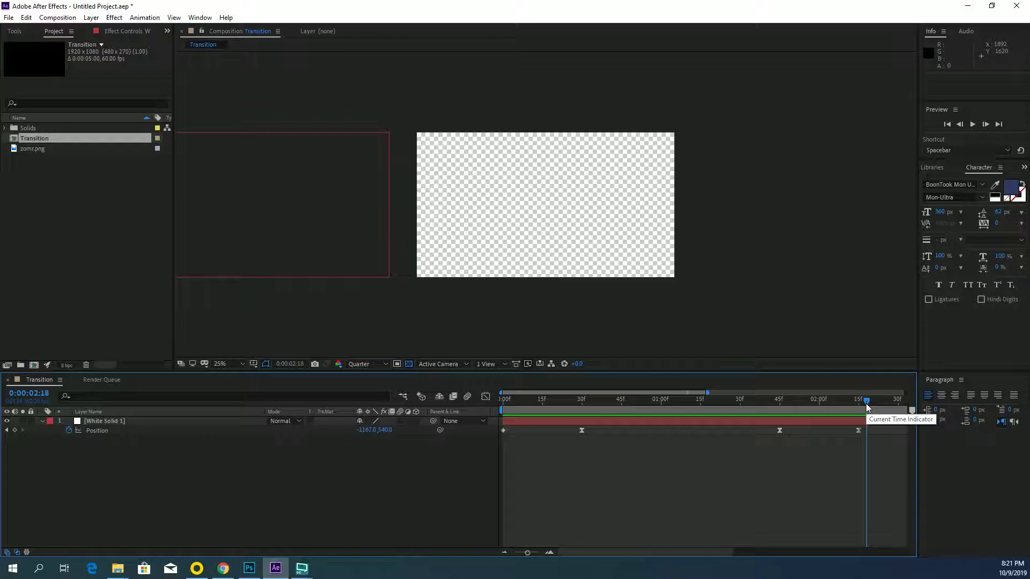
key(n)
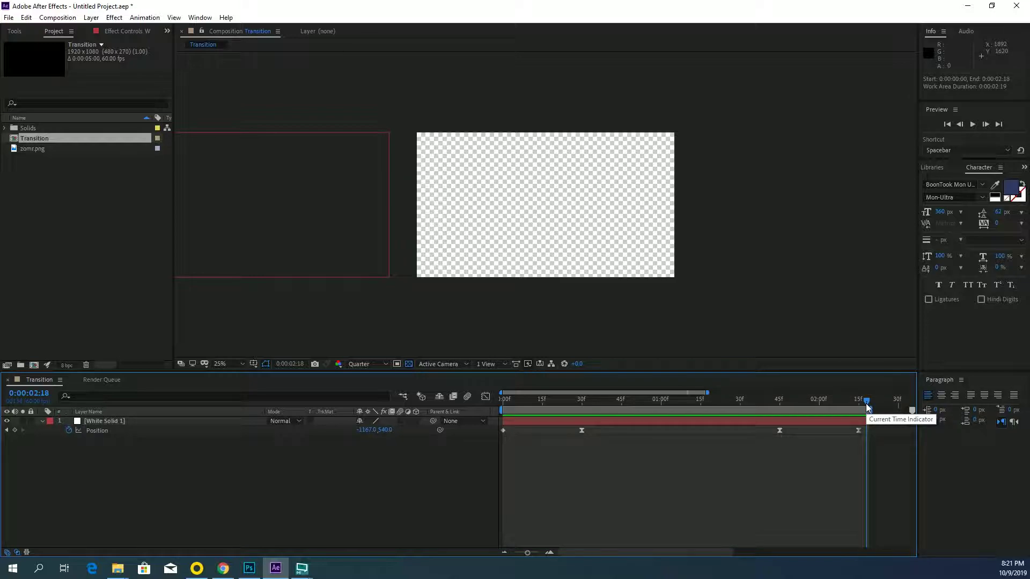
Start the work area at 0:00:00:45, preview that range, and extend its start back to frame 0
drag(866, 404, 620, 403)
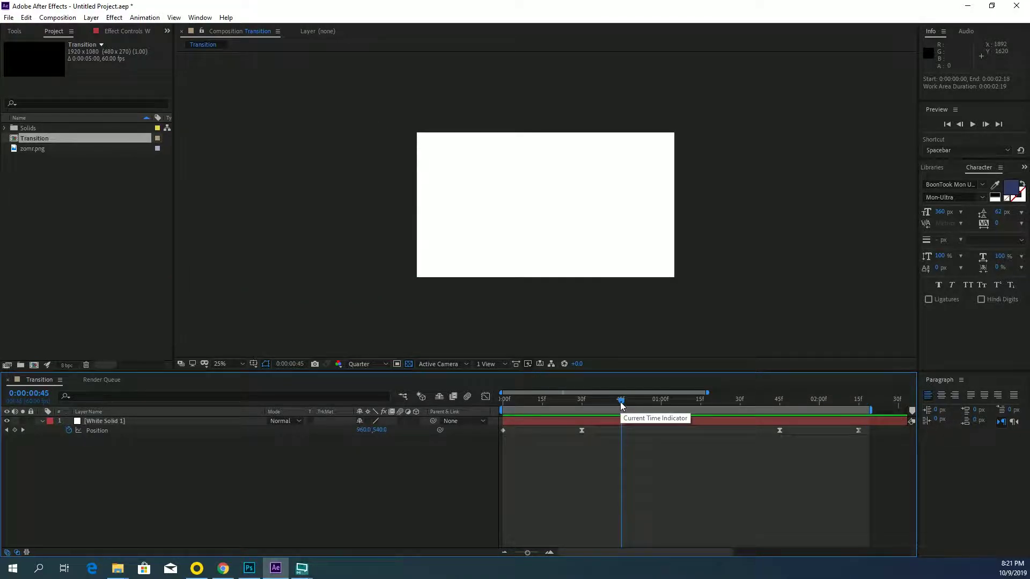
key(b)
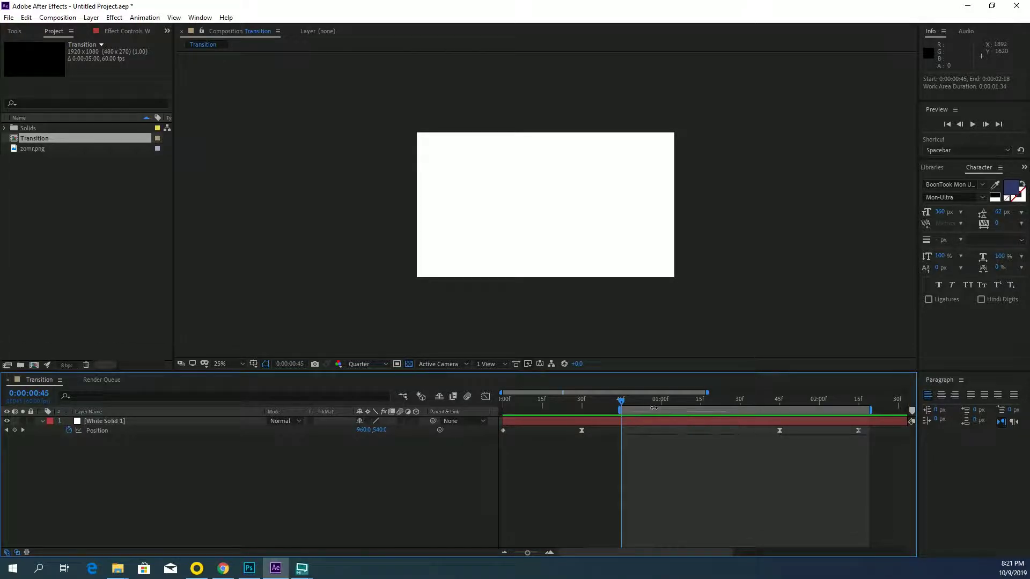
key(space)
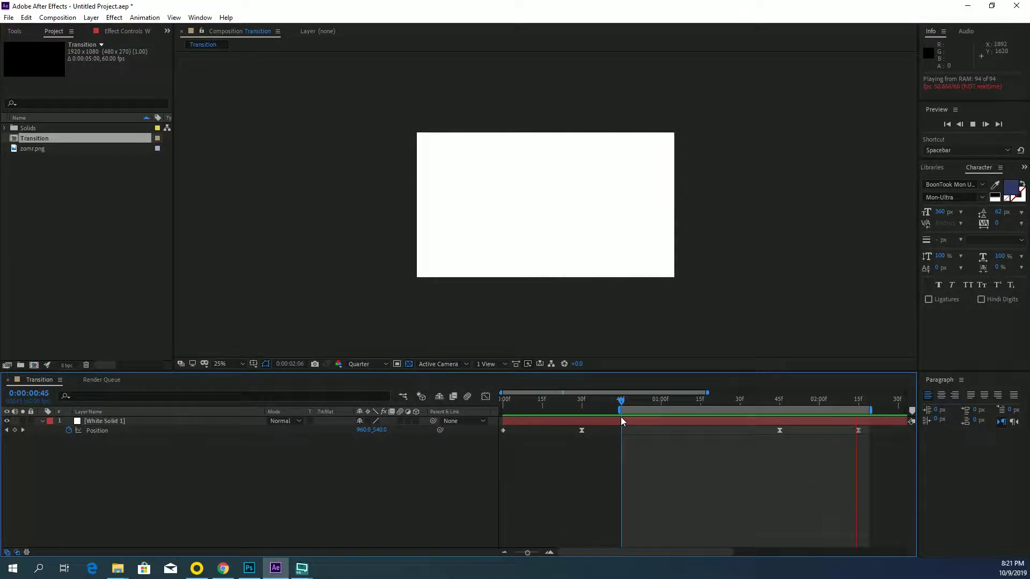
key(space)
drag(620, 411, 570, 411)
drag(490, 397, 485, 398)
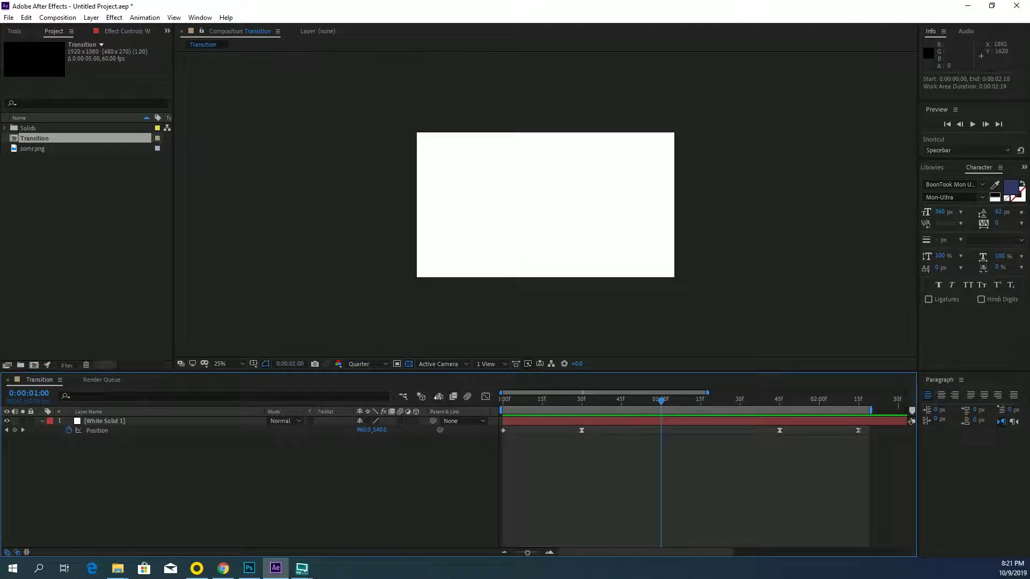
Preview the transition from the first frame within the shortened work area
key(Home)
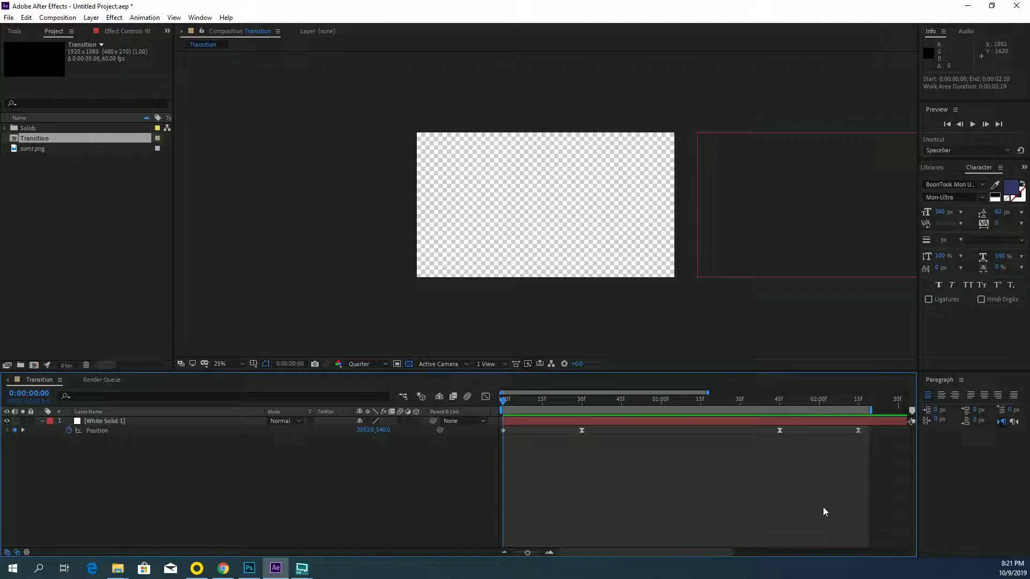
key(space)
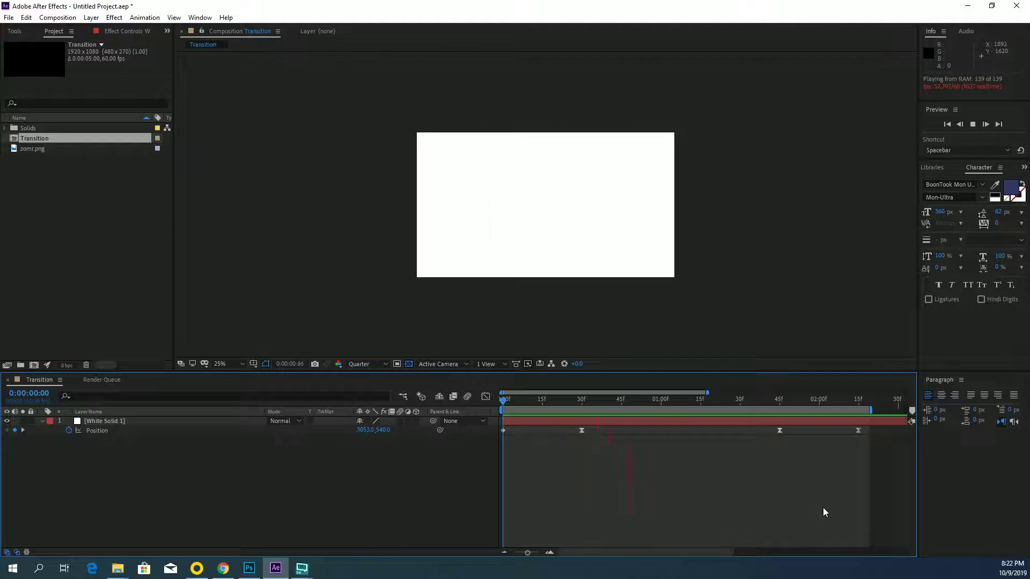
key(space)
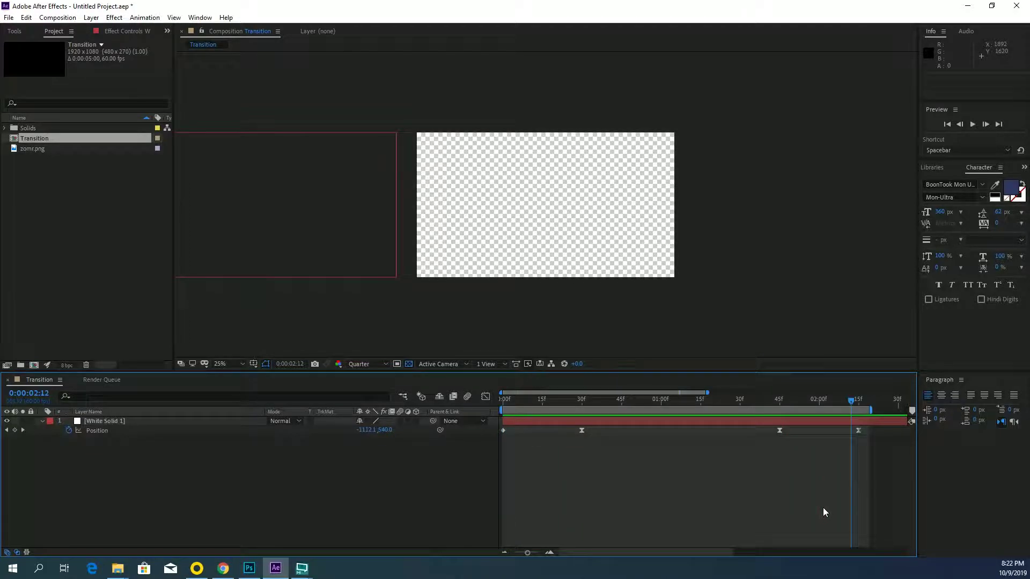
Go to 0:00:00:42 and add zomr.png to the composition as a layer above the white solid
click(516, 399)
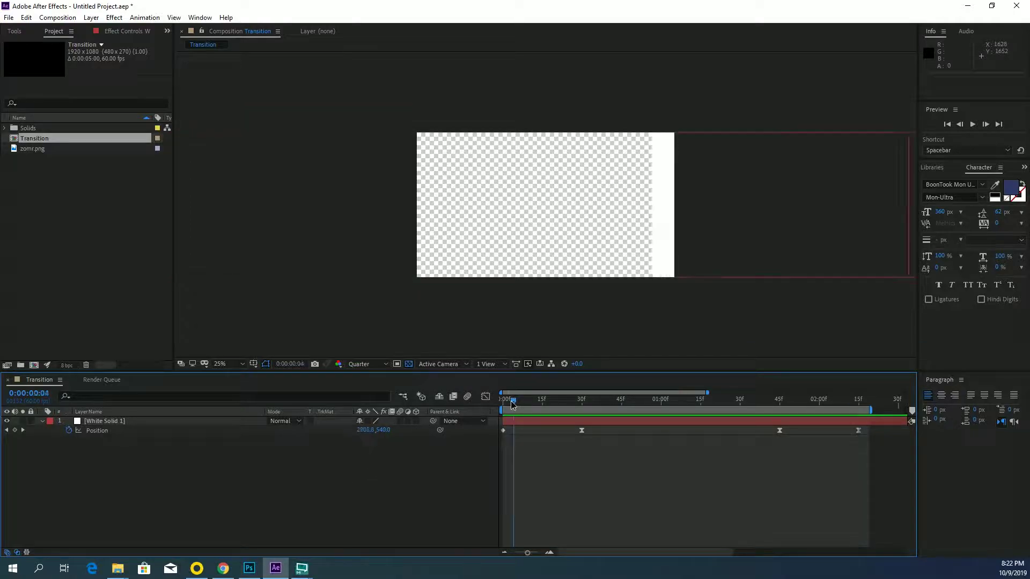
drag(533, 400, 613, 401)
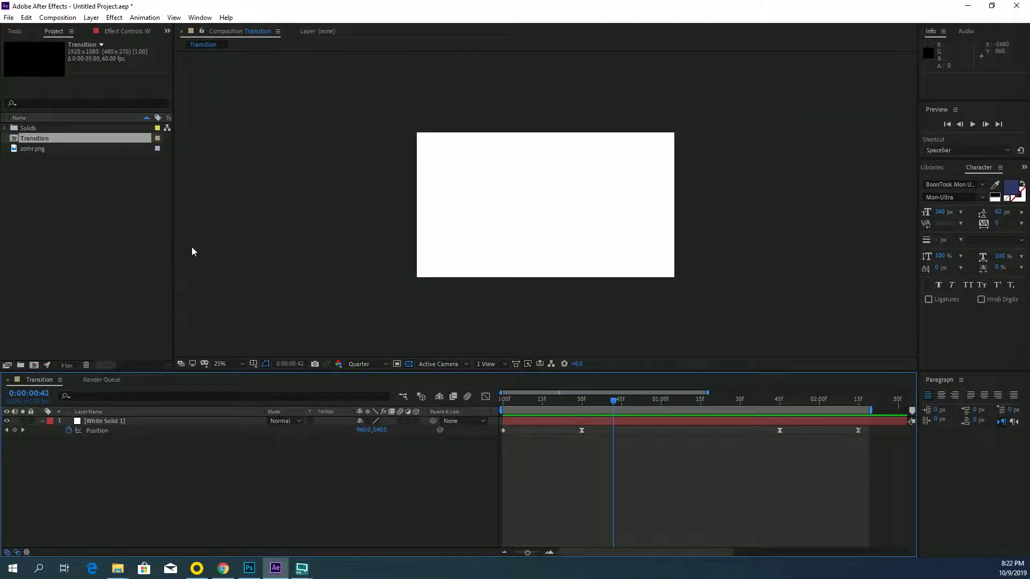
click(38, 149)
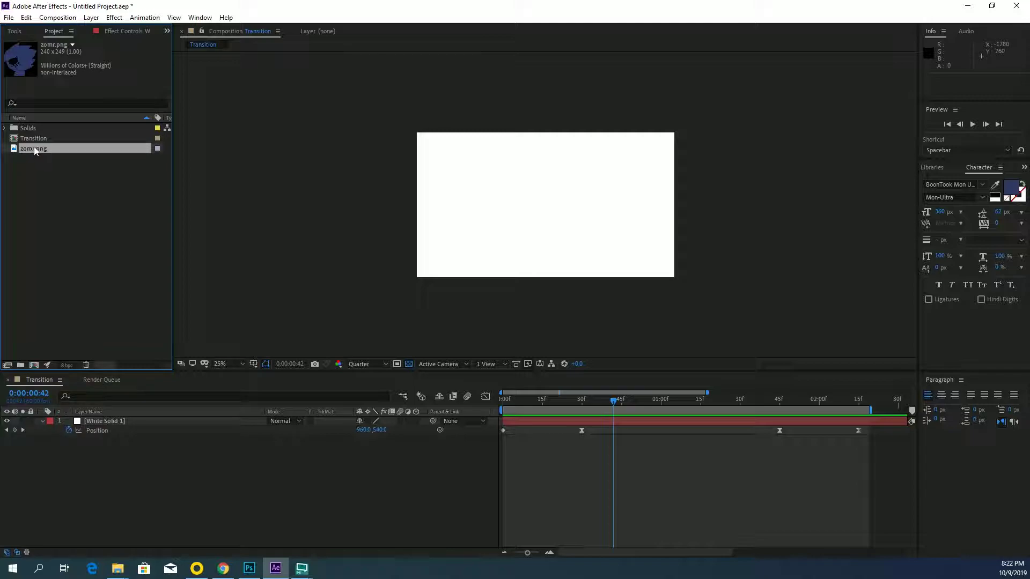
drag(38, 147, 121, 420)
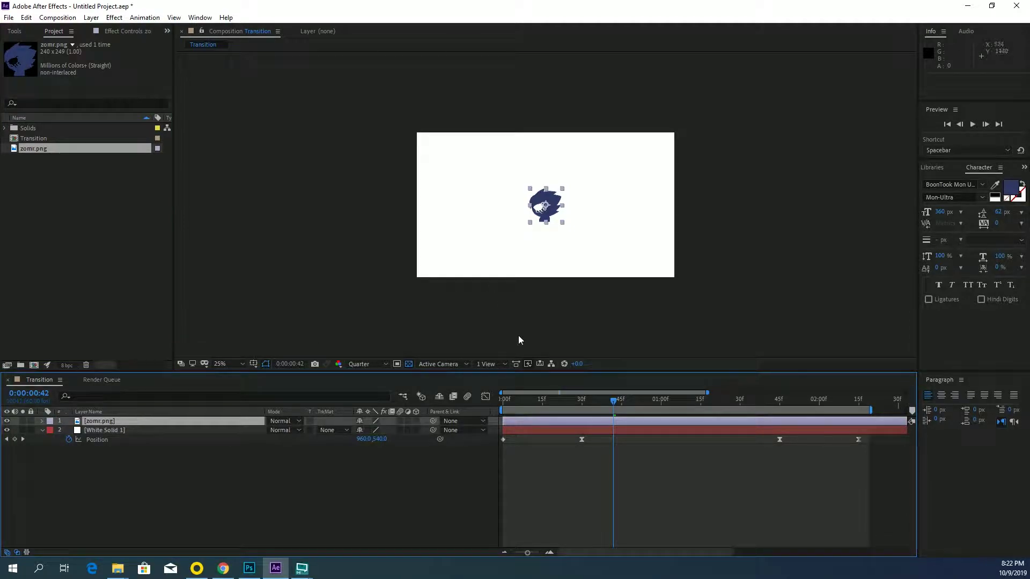
Scale the zomr.png logo layer up to 163% and deselect it
key(s)
drag(389, 430, 429, 430)
click(604, 503)
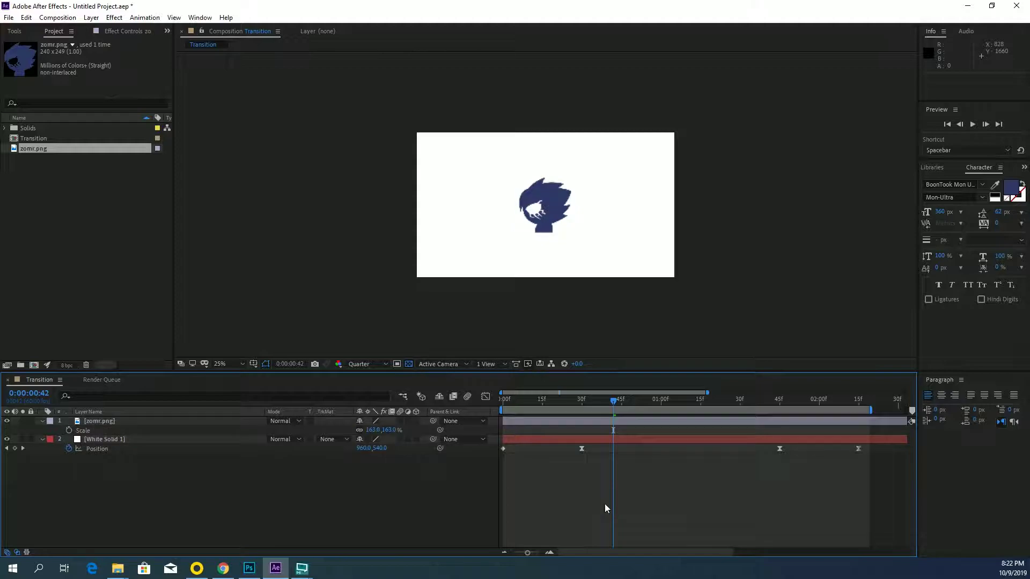
Preview the transition with the logo from the first frame and return to the start
drag(614, 400, 504, 400)
key(space)
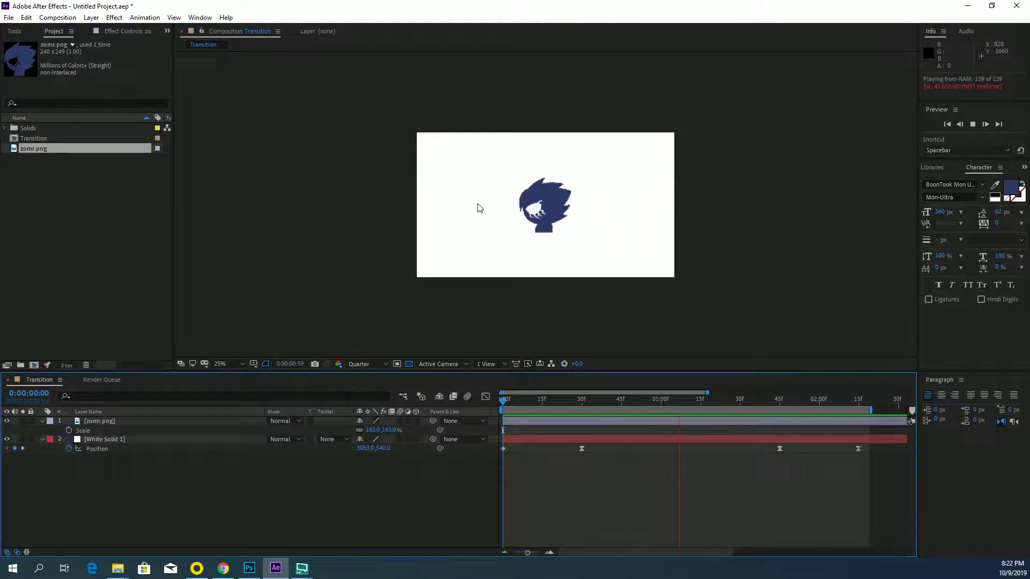
key(space)
drag(586, 401, 489, 415)
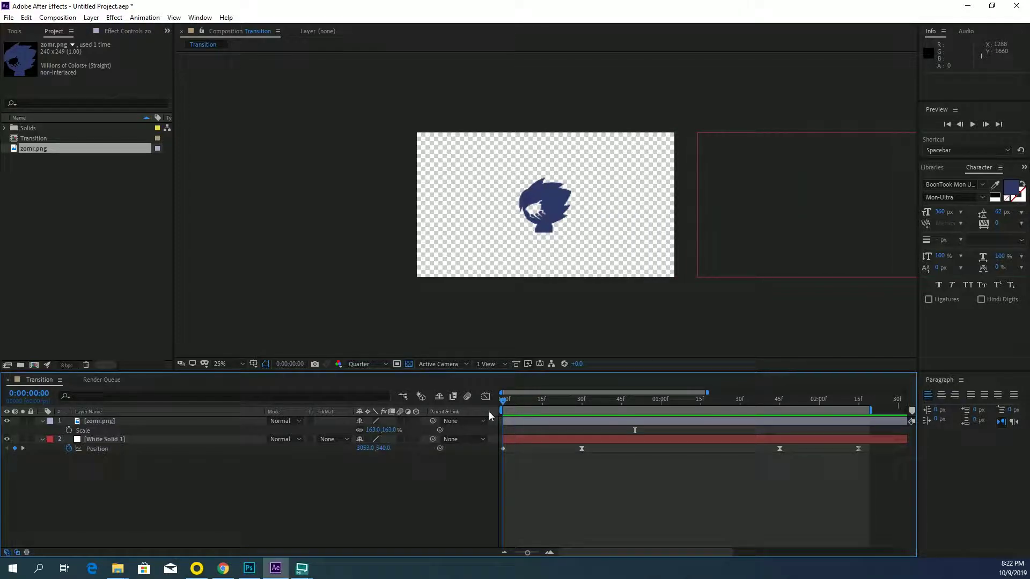
Duplicate the animated white solid and place the copy above the zomr.png layer, with the time at 0:00:00:26
click(106, 440)
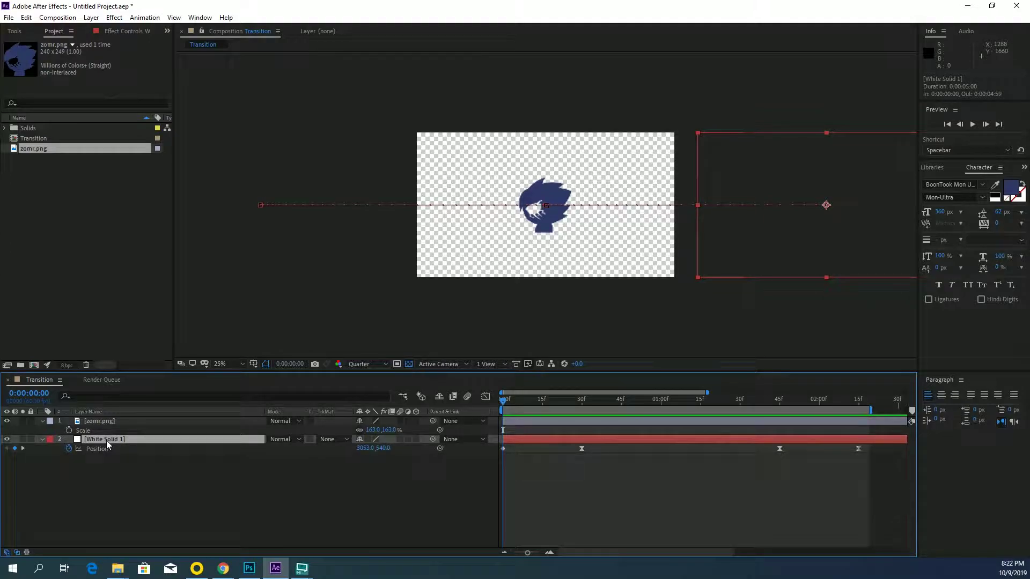
key(ctrl+d)
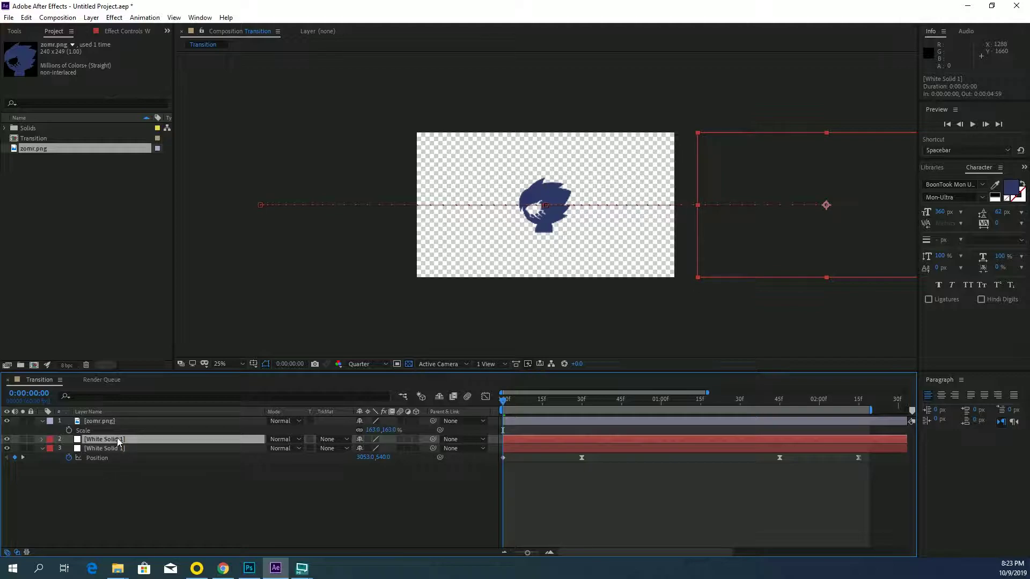
click(571, 400)
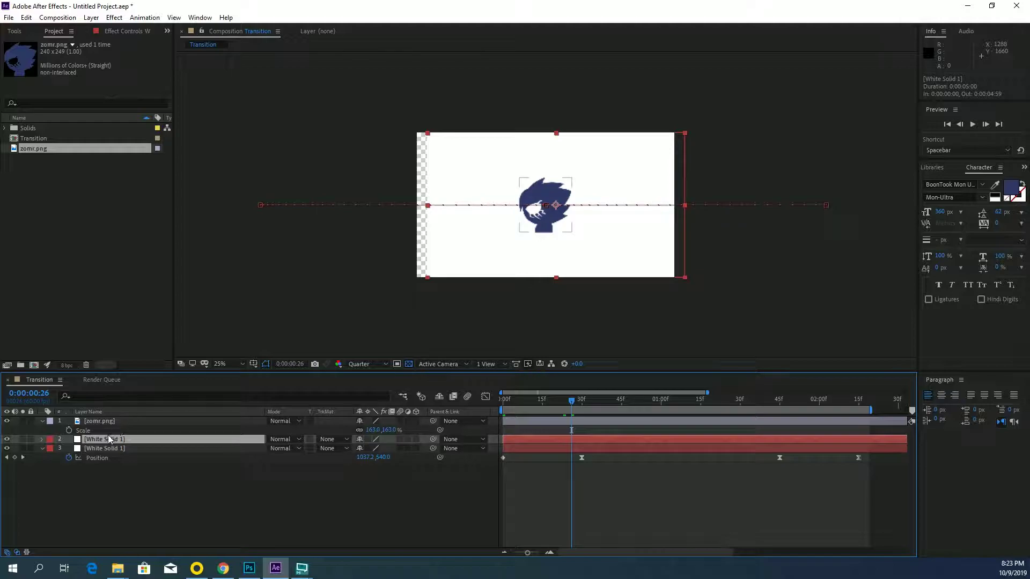
drag(111, 438, 119, 422)
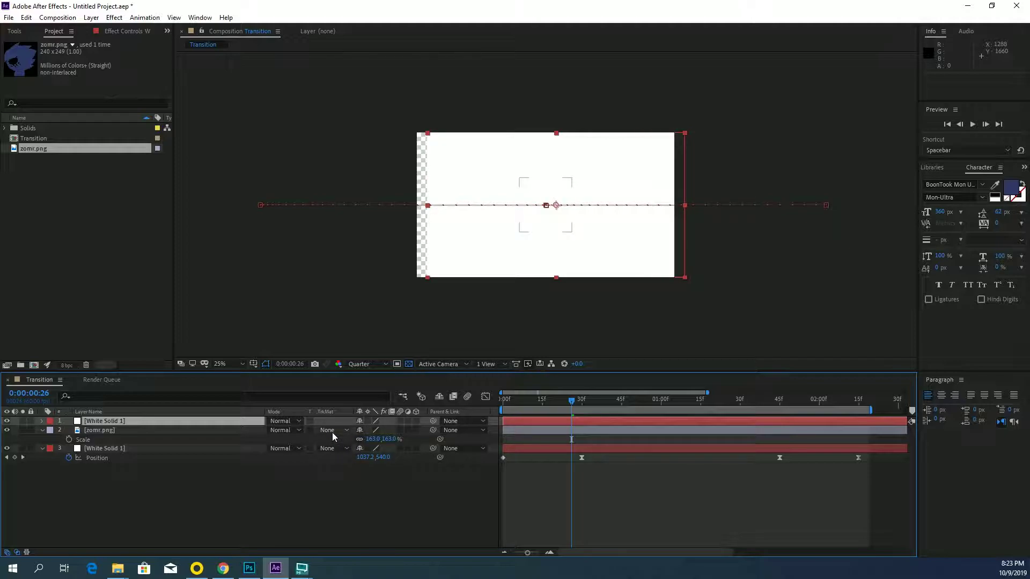
Set the zomr.png layer's track matte to Alpha Matte "[White Solid 1]"
click(153, 432)
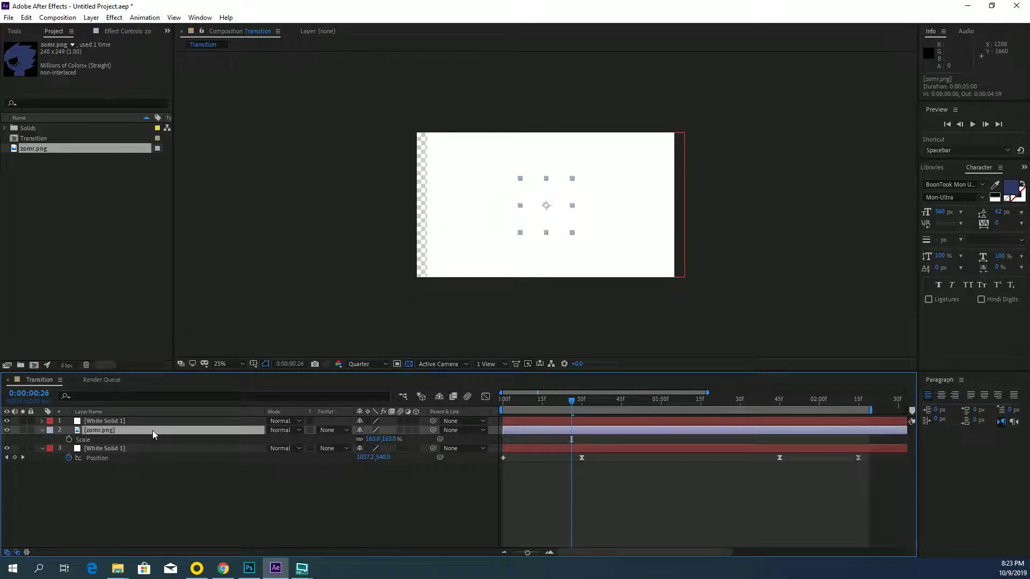
click(327, 432)
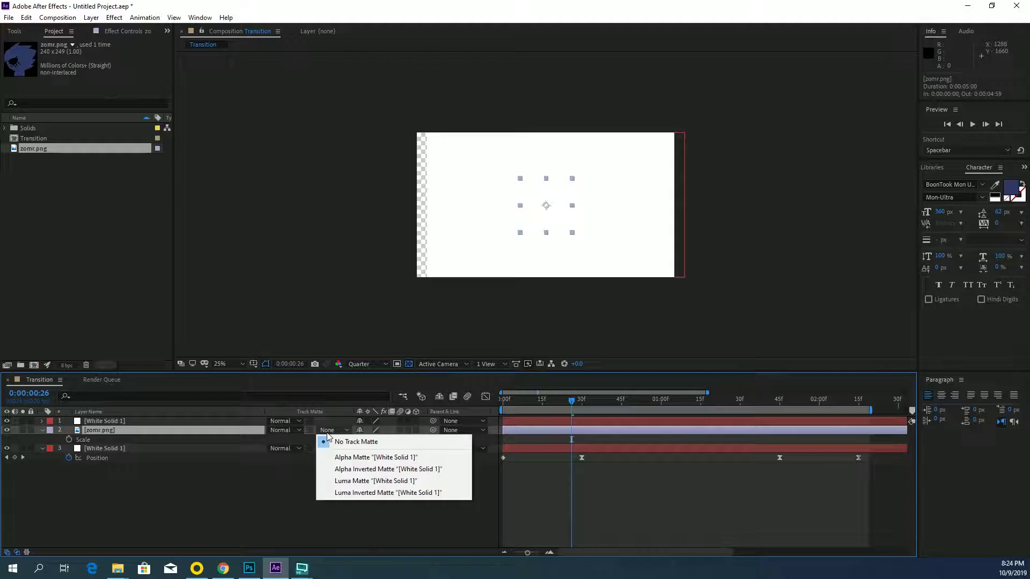
click(351, 459)
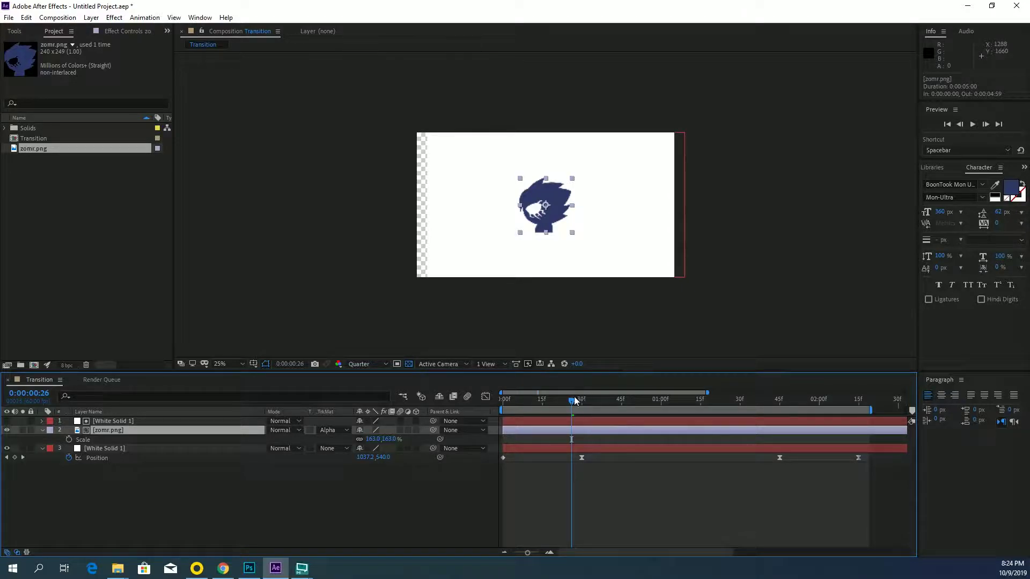
Preview the matted logo moving through the transition from the first frame
drag(558, 402, 451, 404)
click(523, 480)
key(space)
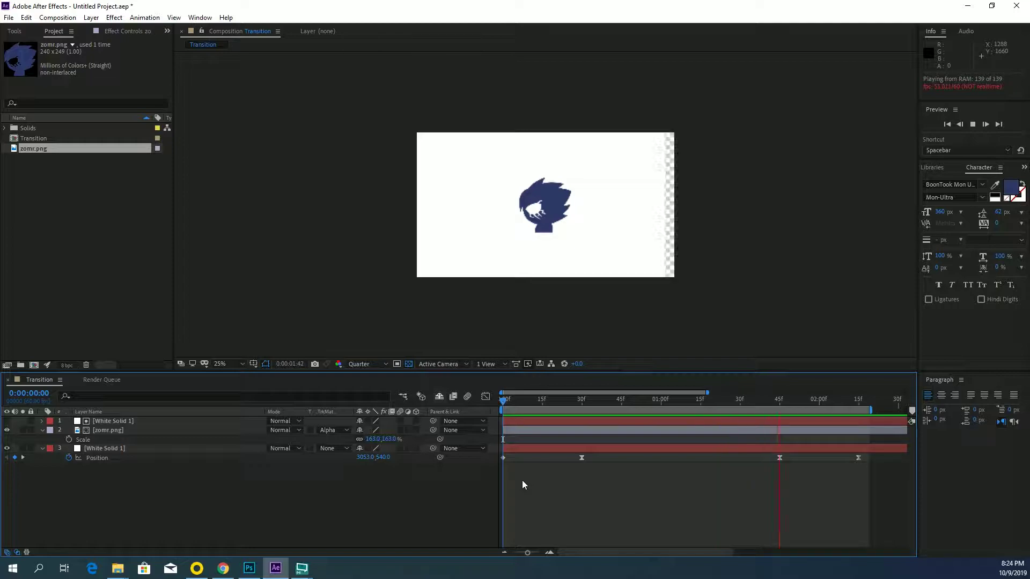
key(space)
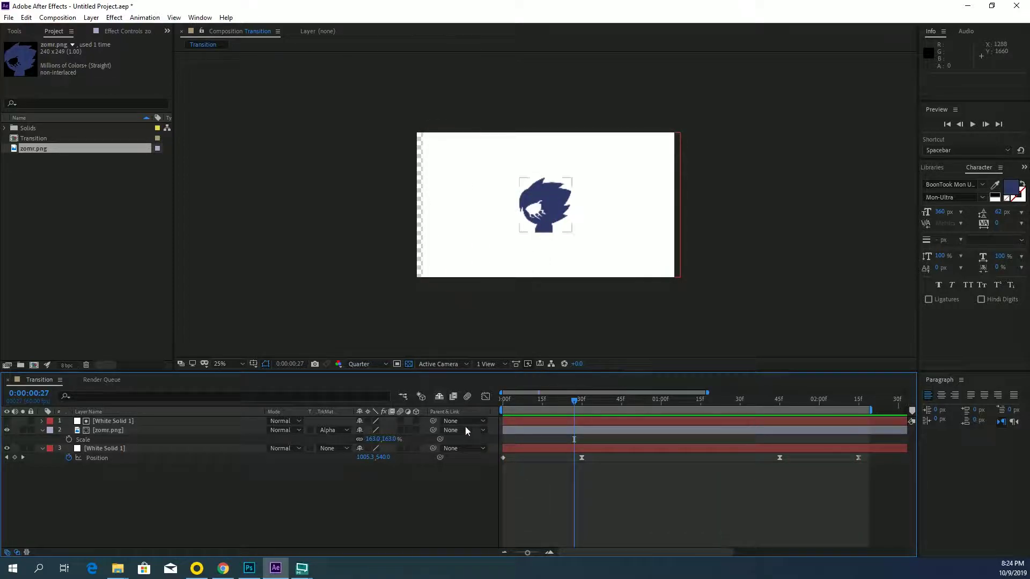
Return to the first frame and create a new text layer above the matte solid
click(499, 402)
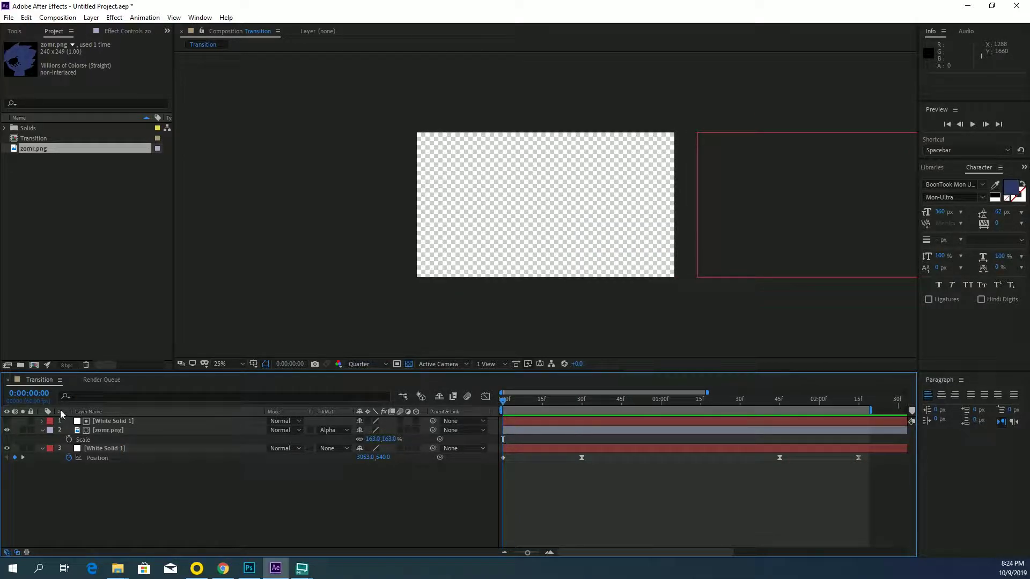
click(112, 423)
right_click(137, 478)
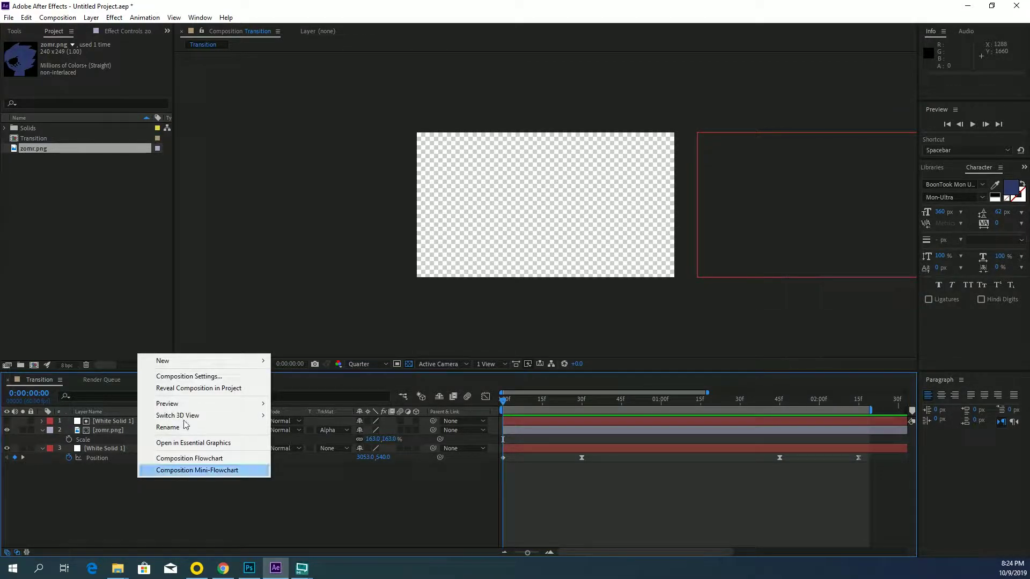
click(294, 376)
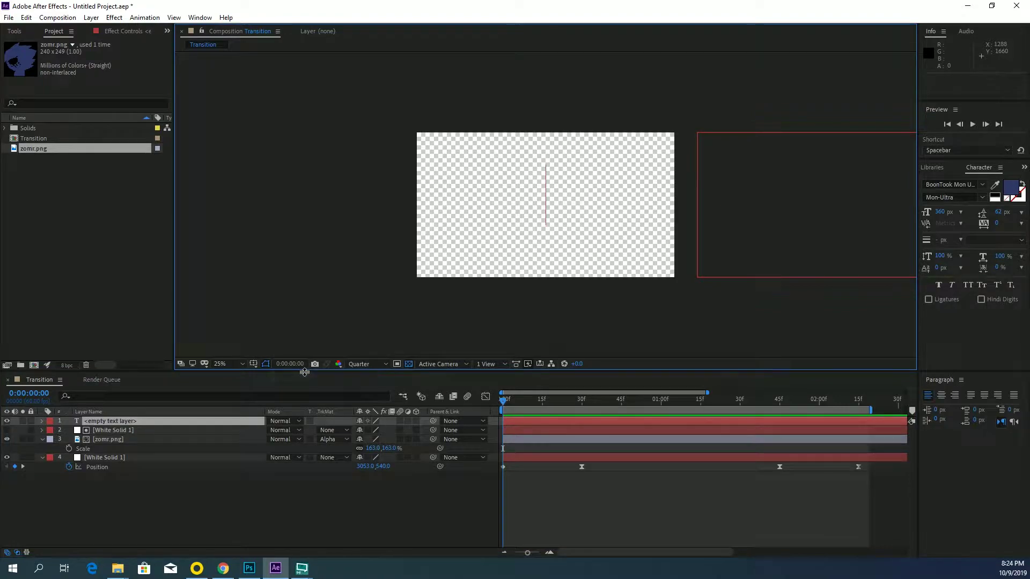
At 0:00:00:49, enter "Test" in the empty text layer and select the finished layer
click(632, 404)
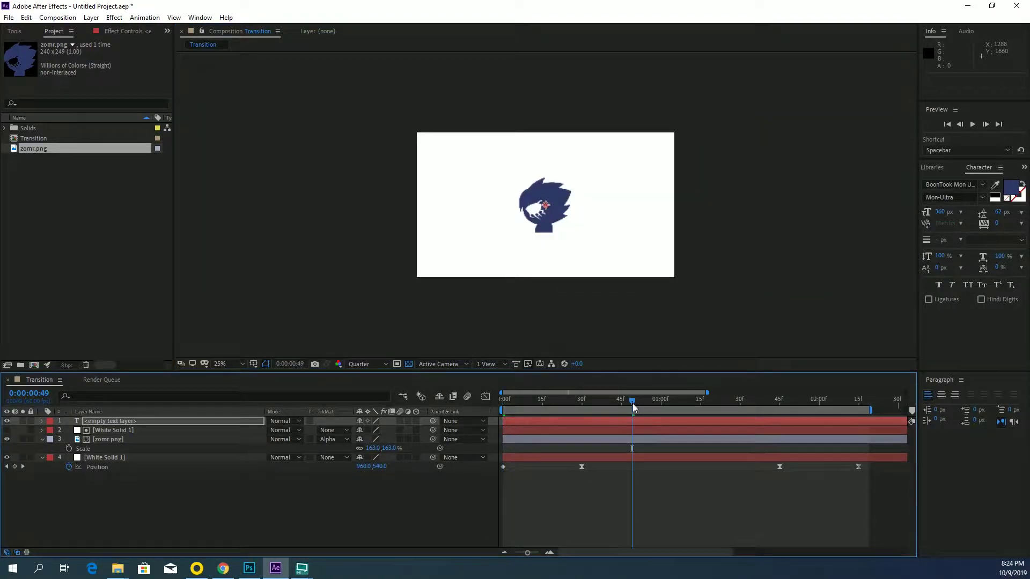
click(107, 421)
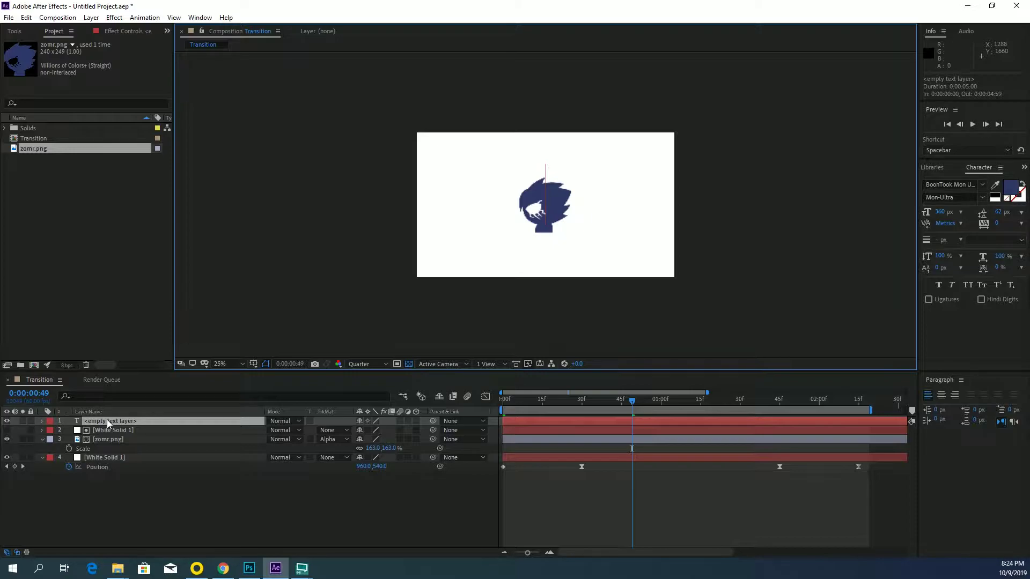
text(Test)
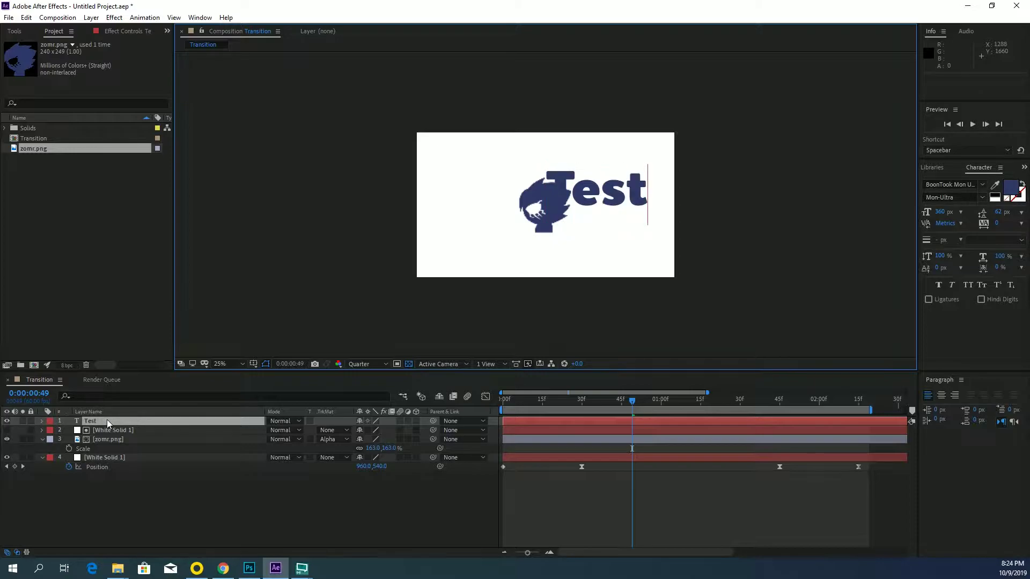
click(189, 489)
click(192, 420)
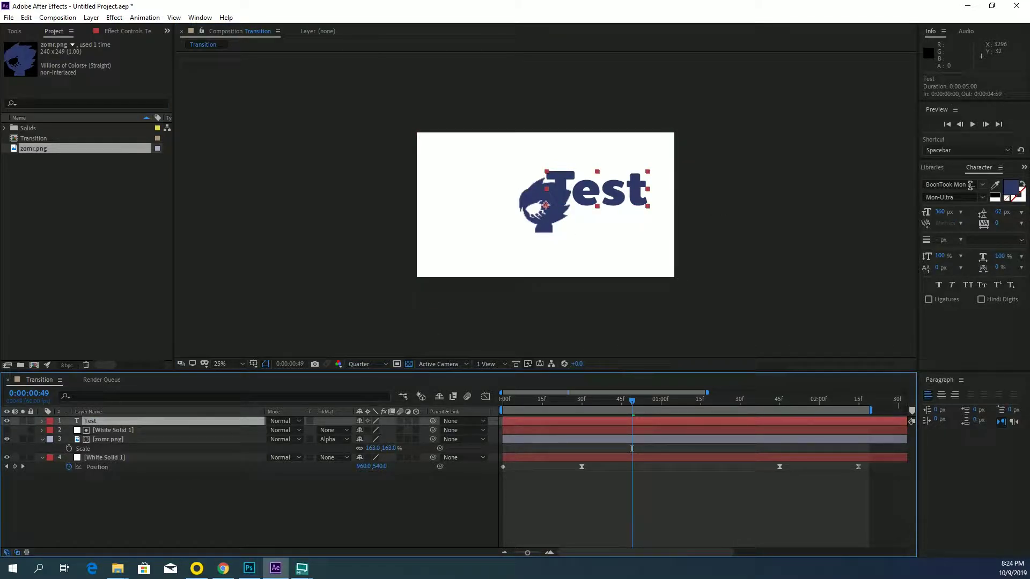
Set the "Test" text size to 187 px and place it directly below the logo at position 732, 900
click(942, 206)
drag(883, 214, 803, 223)
drag(597, 194, 562, 245)
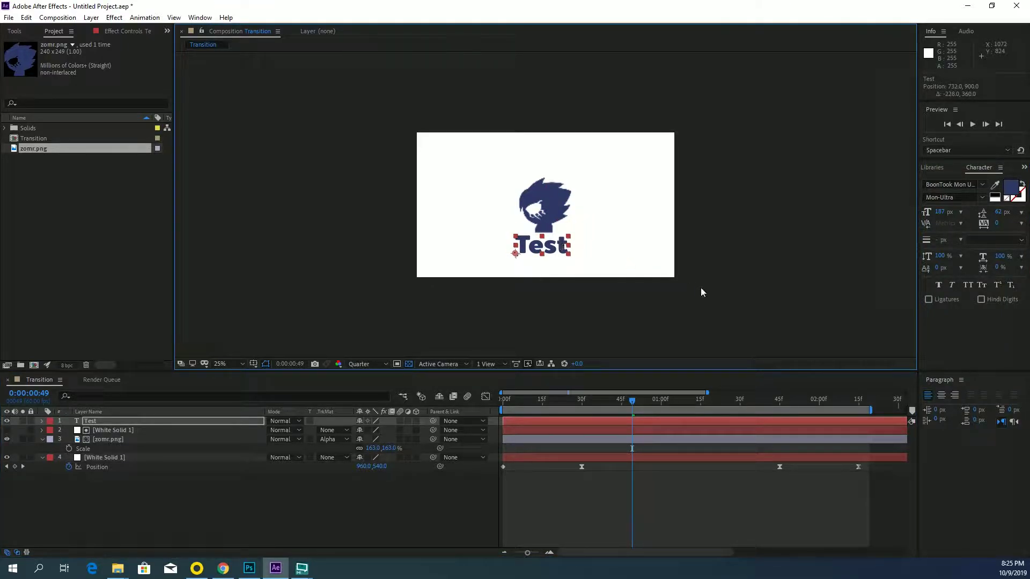
click(778, 519)
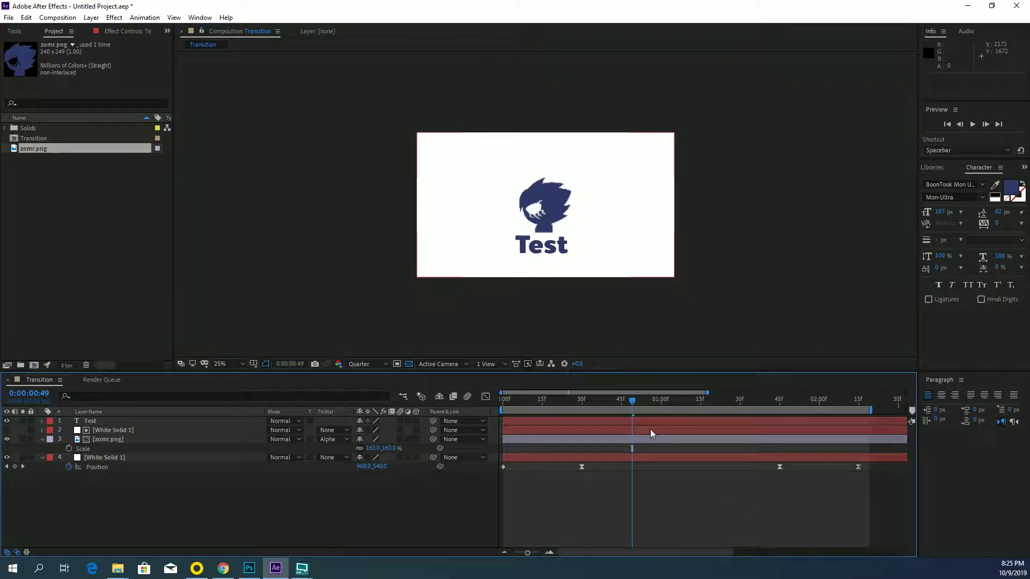
Reveal the Test layer's Opacity and add a 100% keyframe at 0:00:00:45
click(511, 403)
drag(534, 404, 543, 405)
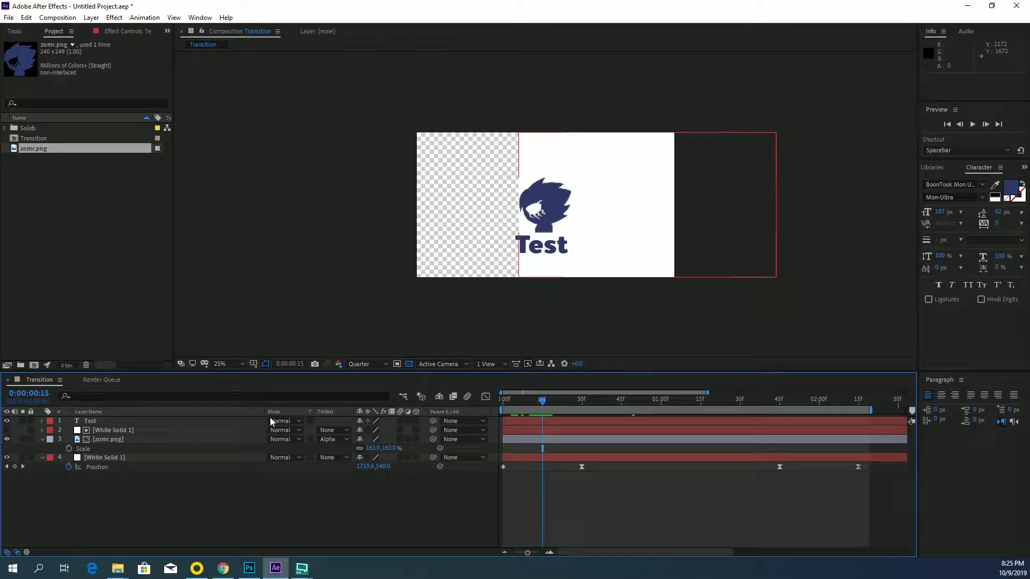
click(171, 423)
key(t)
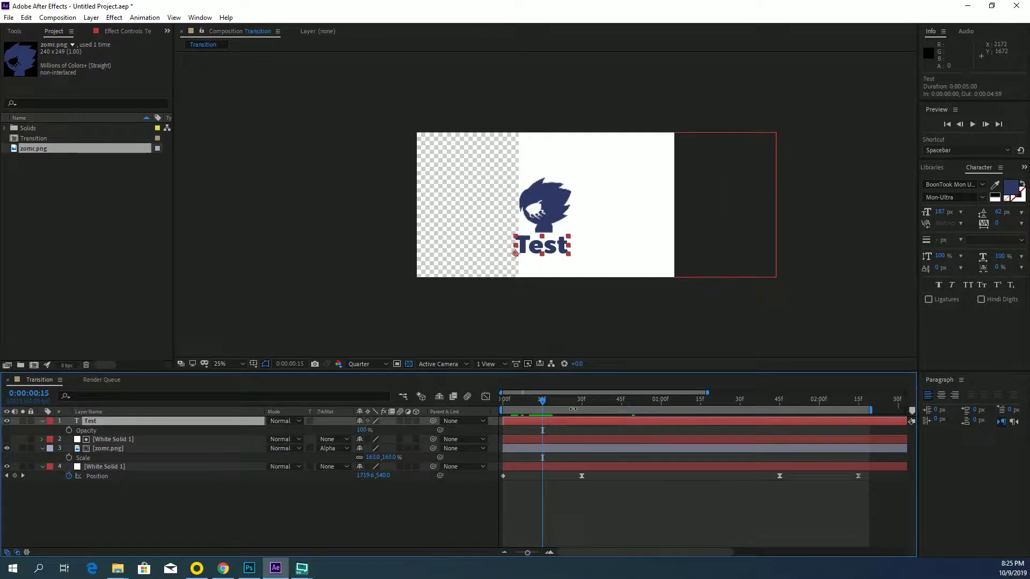
drag(543, 404, 582, 408)
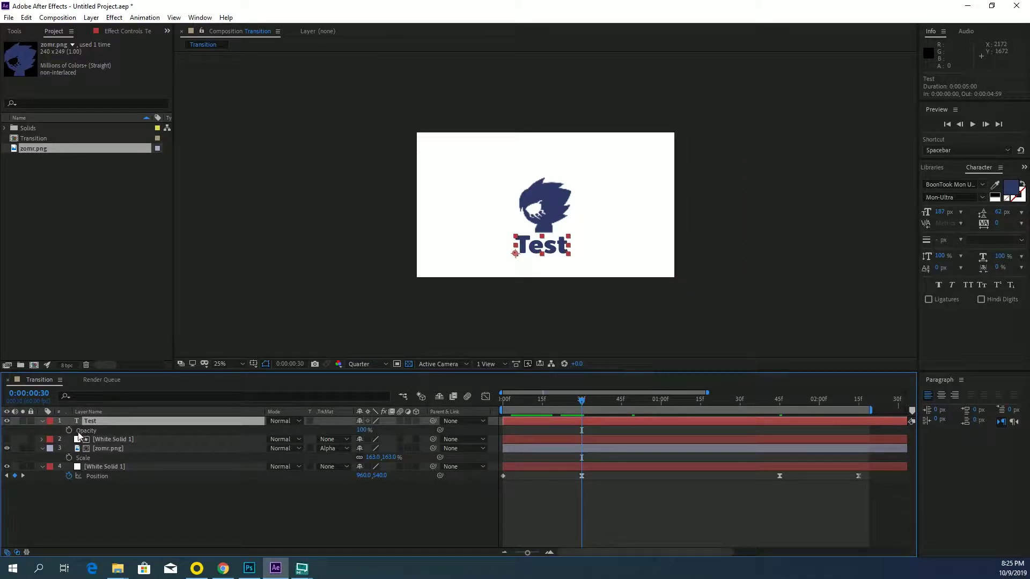
click(128, 494)
click(121, 423)
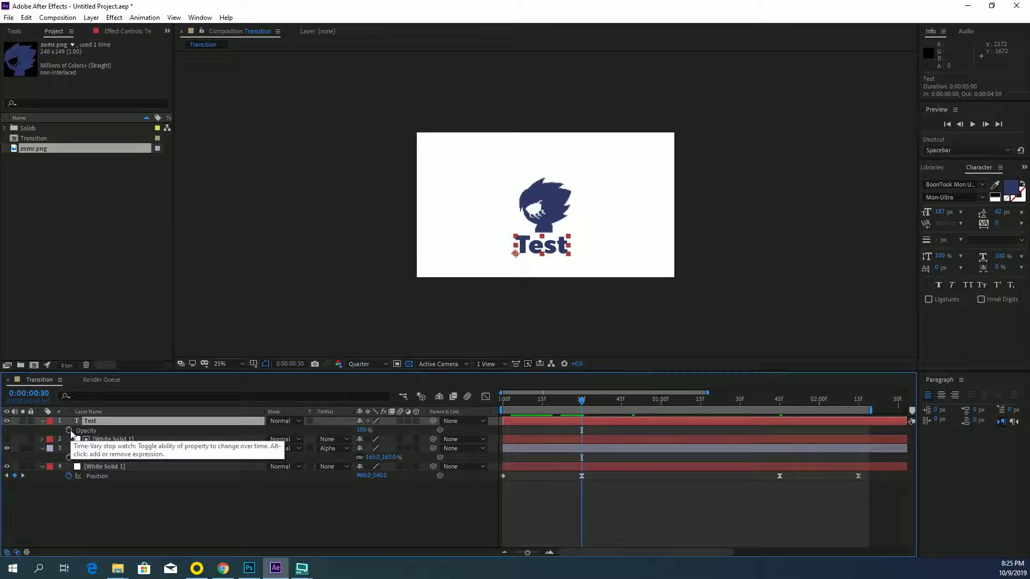
click(612, 405)
drag(613, 407, 621, 406)
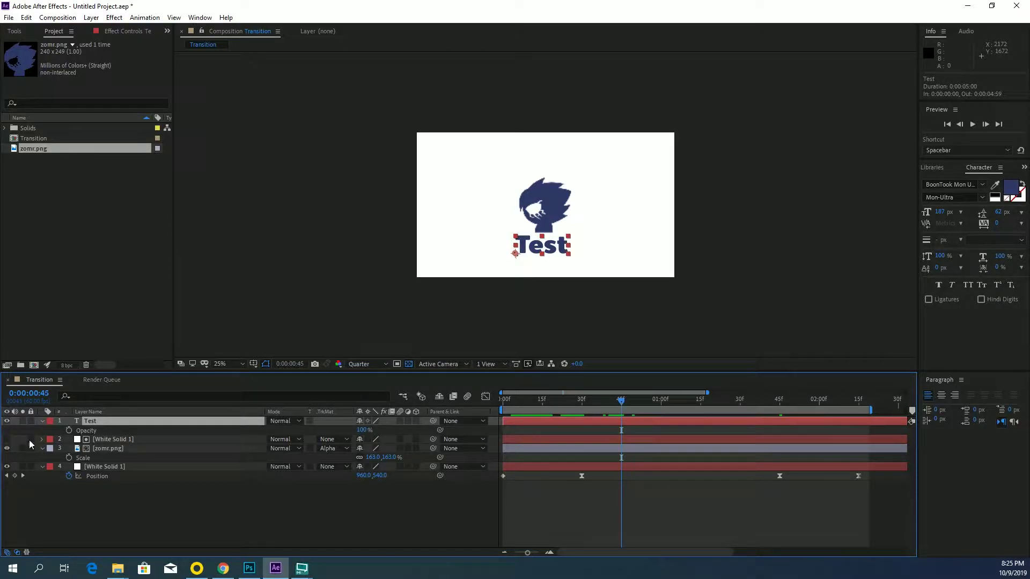
click(68, 430)
At 0:00:00:30, set the Test layer's Opacity to 0% so the text fades in
drag(590, 405, 582, 405)
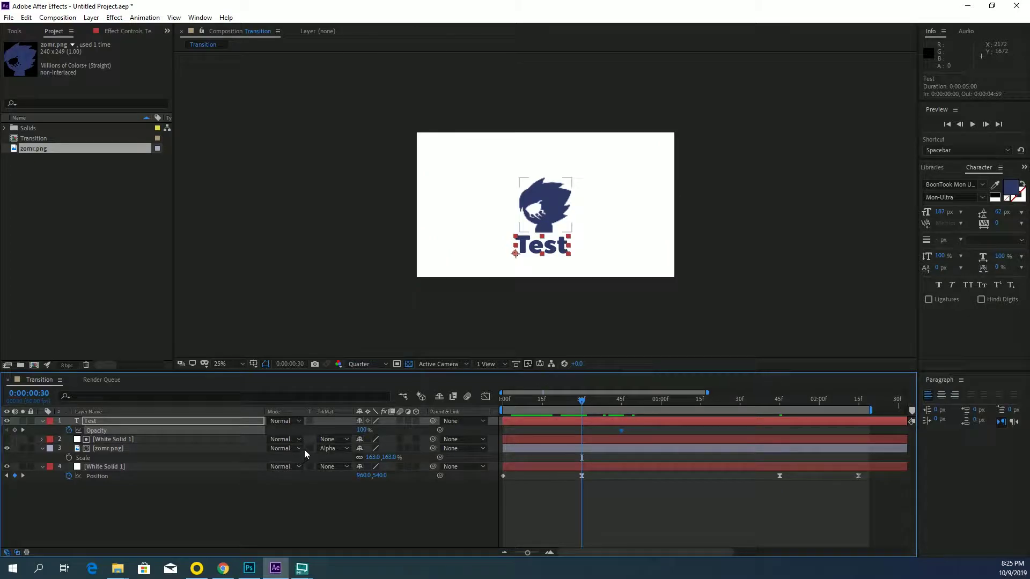
drag(362, 429, 270, 432)
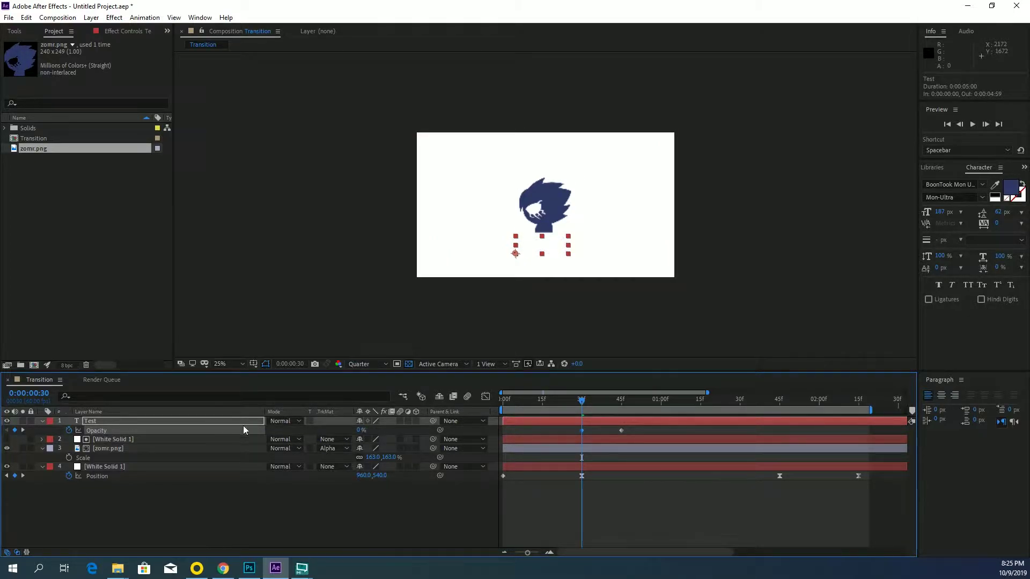
click(595, 501)
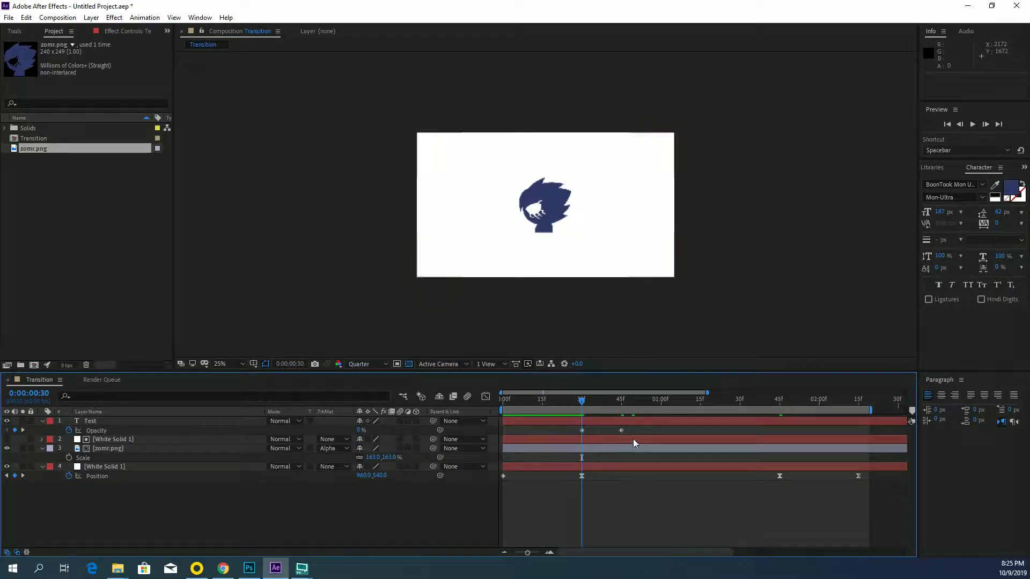
Copy the Test layer's 100% Opacity keyframe to 0:00:01:45
click(621, 430)
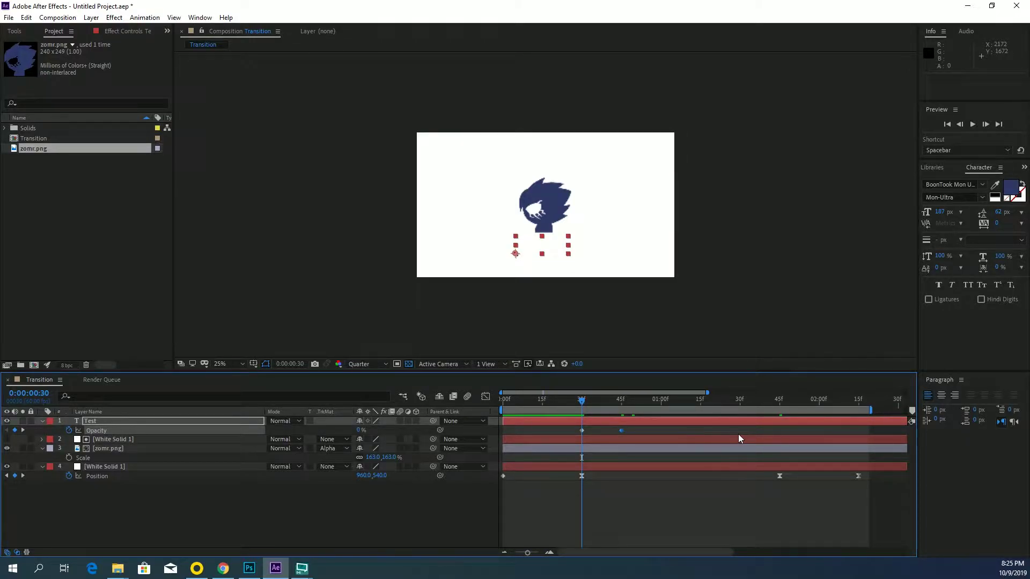
key(ctrl+c)
click(780, 401)
mouse_move(780, 403)
mouse_down()
mouse_move(767, 404)
mouse_move(780, 407)
mouse_up()
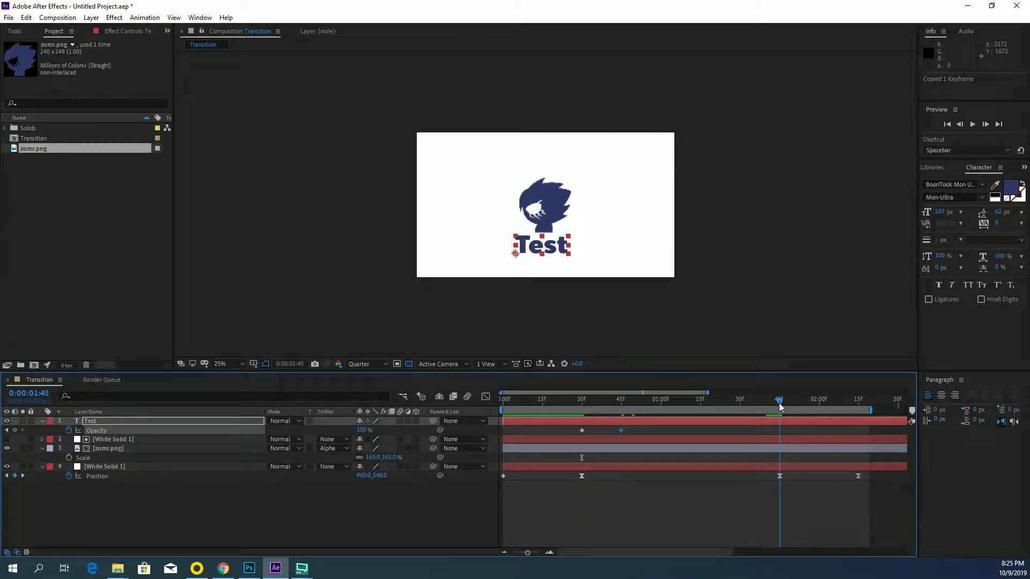
key(ctrl+v)
Copy the Test layer's 0% Opacity keyframe to 0:00:02:00 and check the fade-out
click(582, 430)
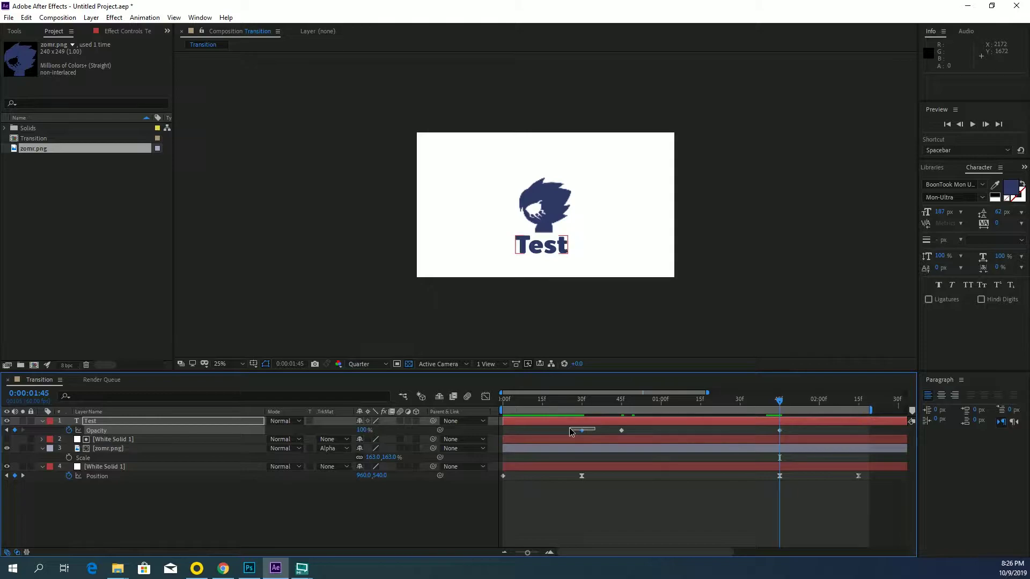
key(ctrl+c)
click(819, 401)
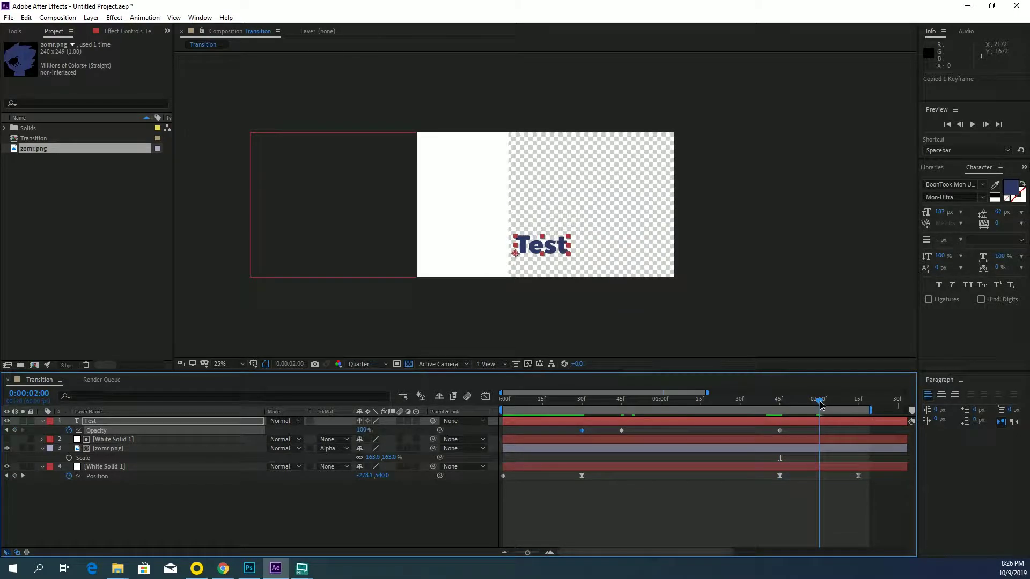
key(ctrl+v)
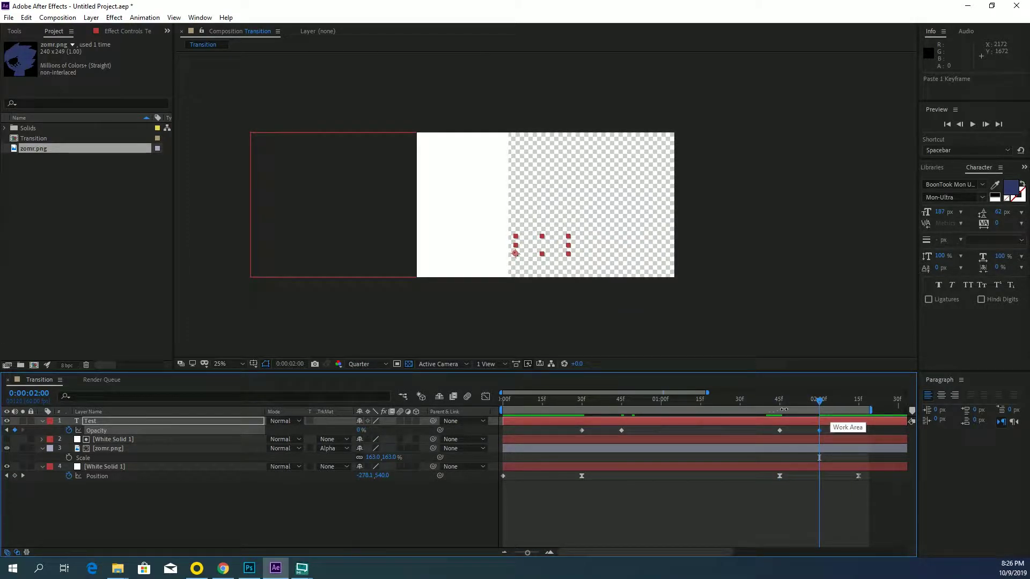
drag(769, 401, 793, 400)
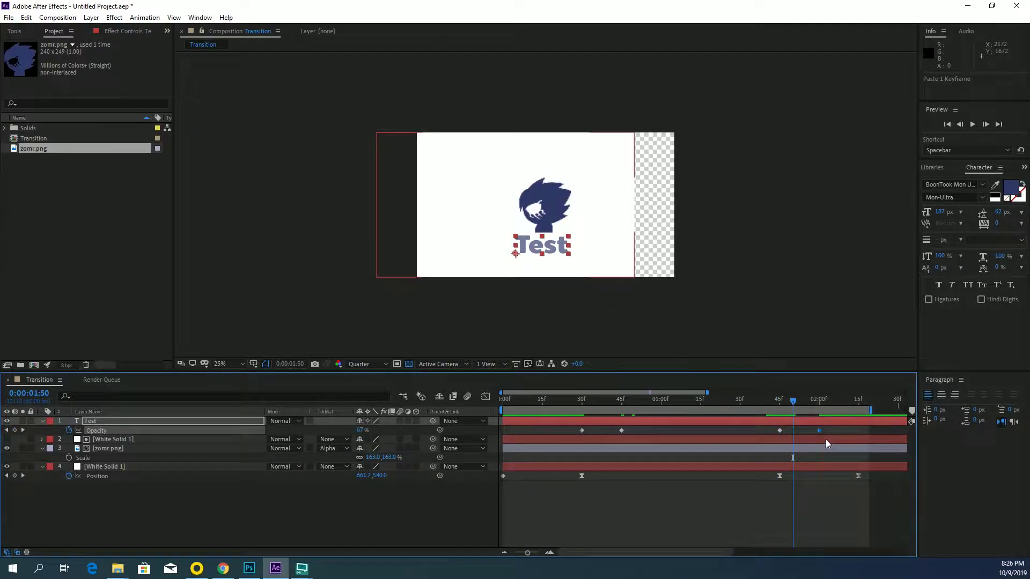
Show the matte solid's Position and shift the last two Position keyframes of both White Solid layers so they start at 0:00:02:15
click(826, 440)
key(p)
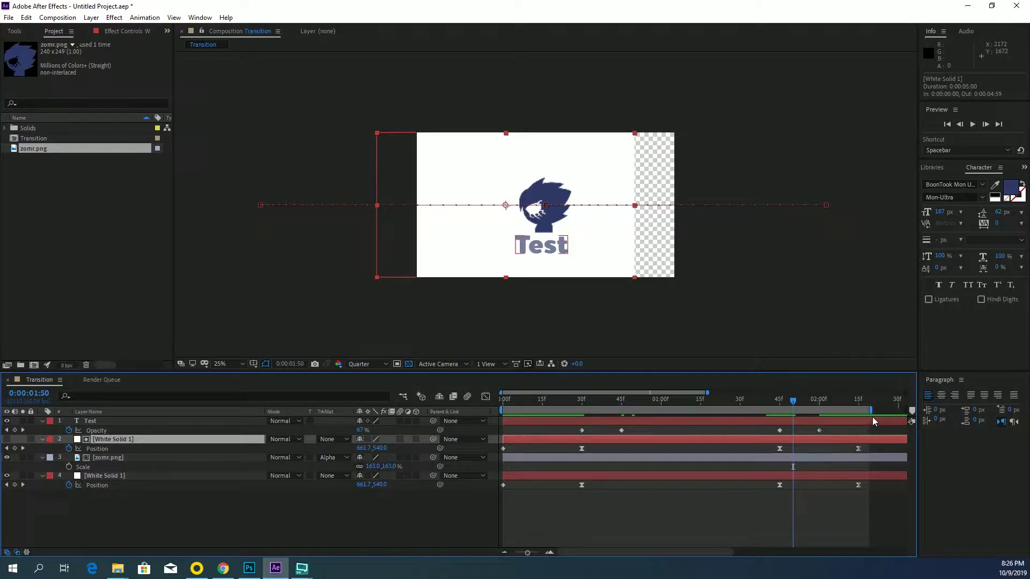
drag(873, 411, 612, 411)
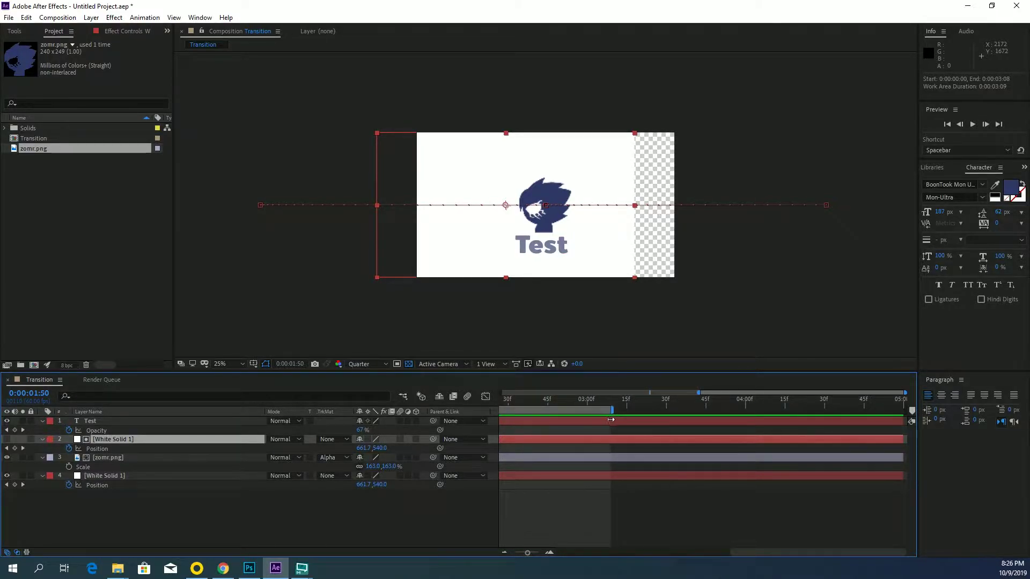
drag(784, 558, 660, 552)
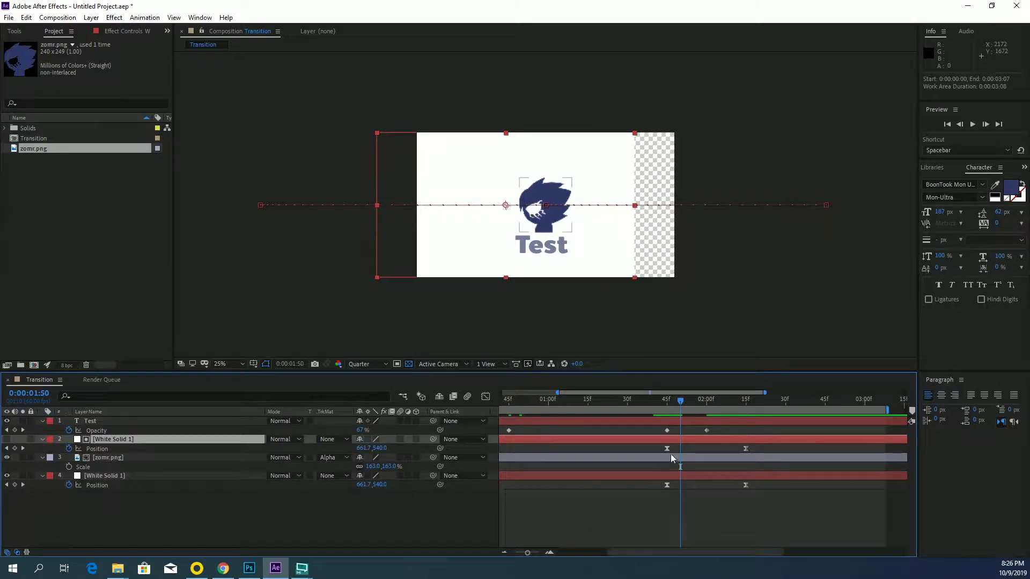
drag(664, 512, 768, 449)
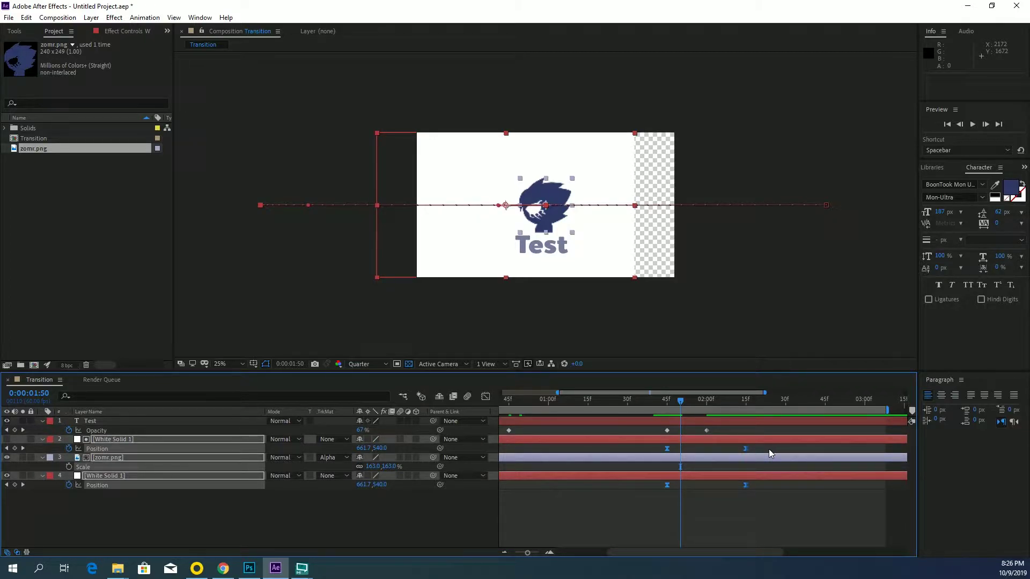
click(746, 402)
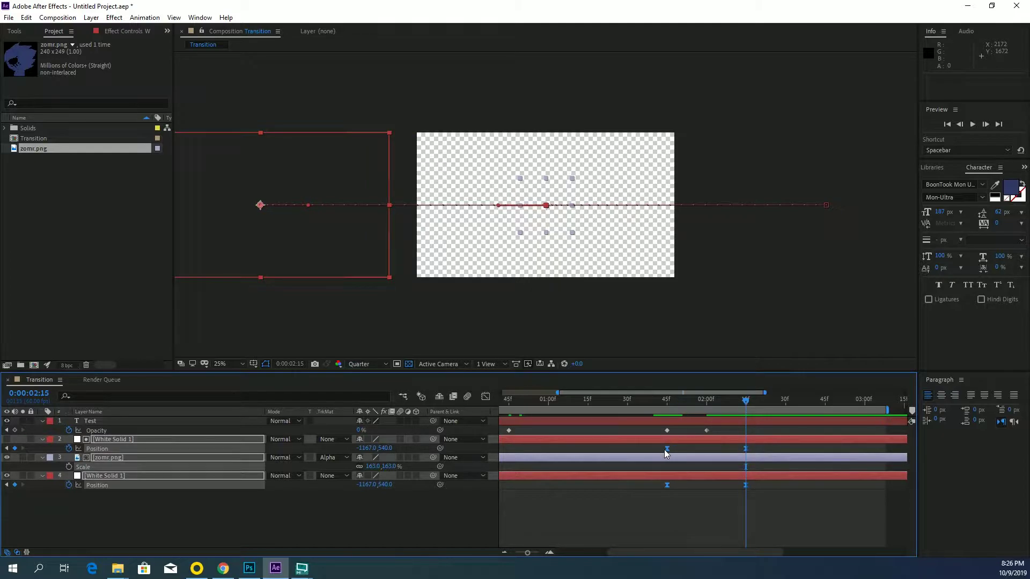
drag(667, 448, 739, 457)
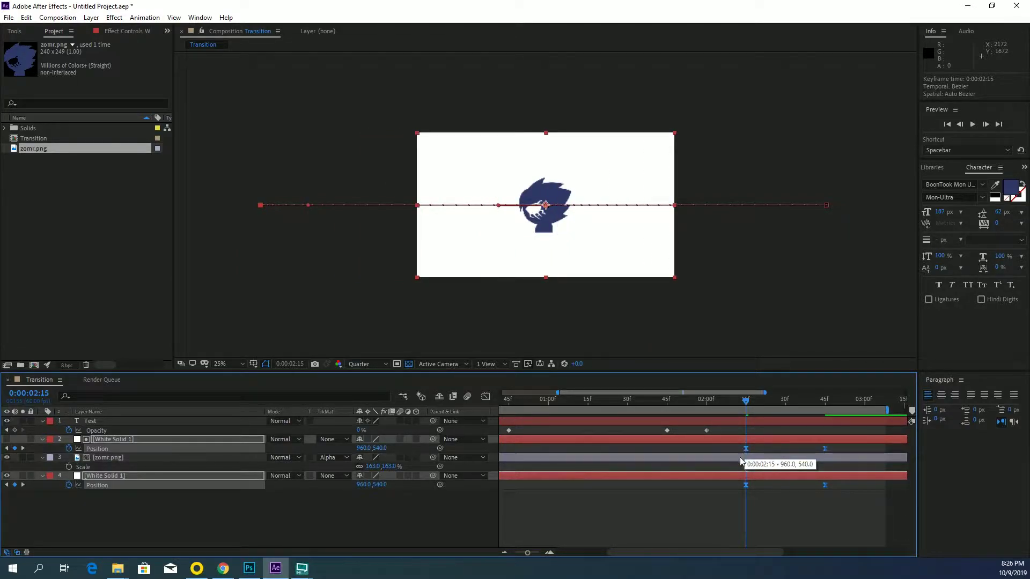
End the work area at 0:00:03:00 and preview the transition from the first frame
click(865, 399)
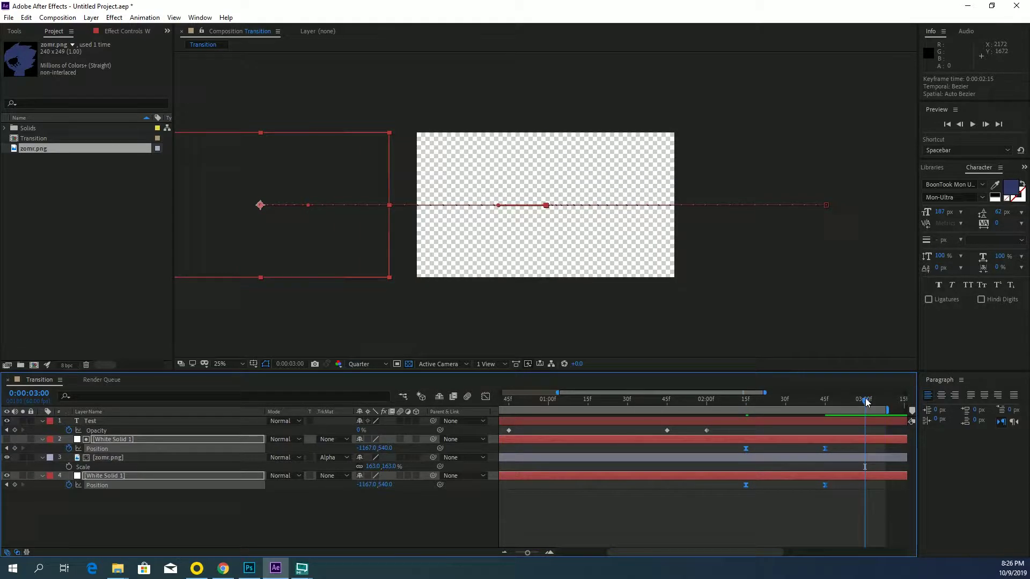
key(n)
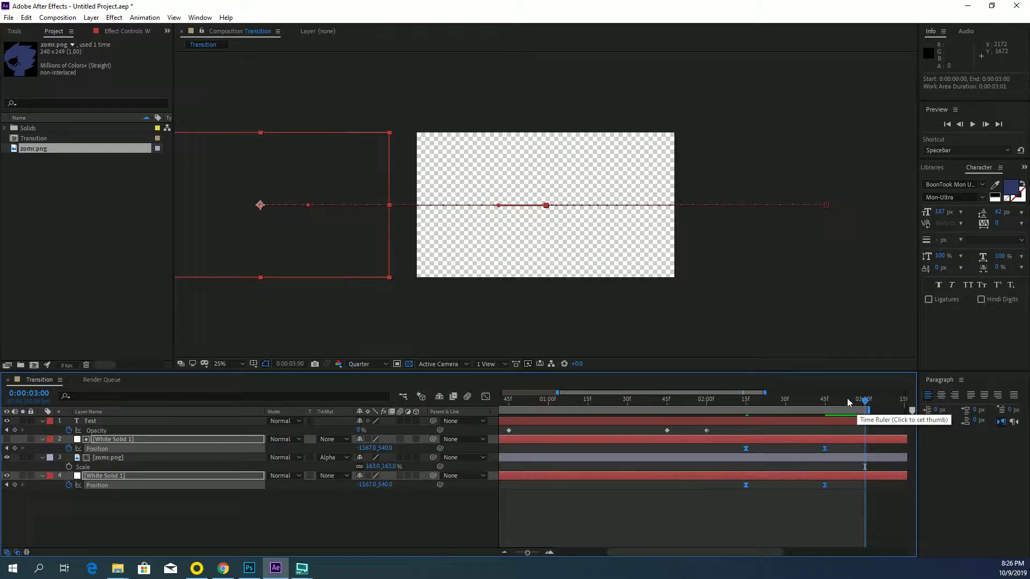
click(785, 401)
drag(710, 401, 503, 401)
click(667, 526)
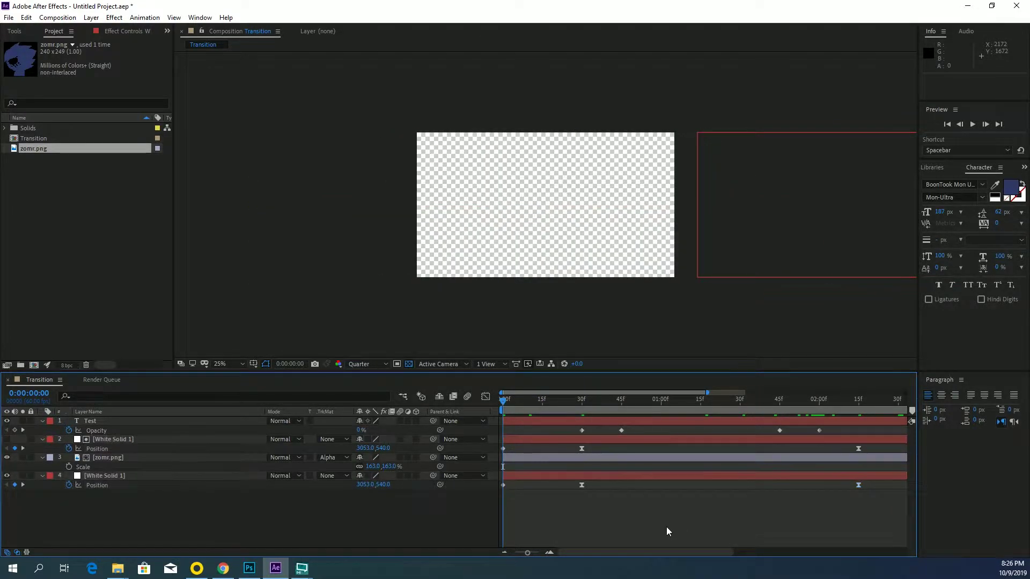
key(space)
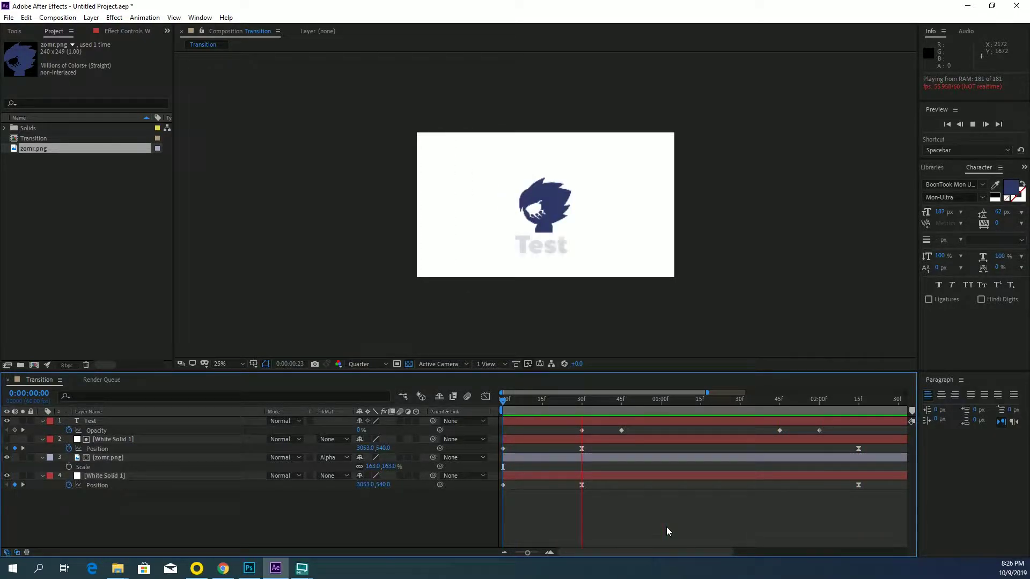
key(space)
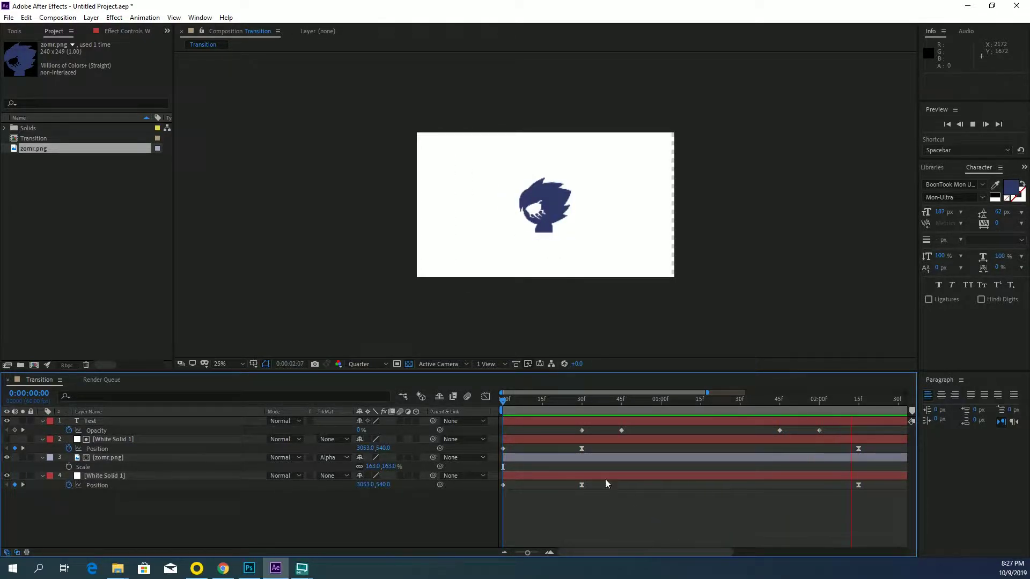
Select the Test and zomr.png layers together and raise them to Y positions 815 and 455
click(653, 399)
click(656, 419)
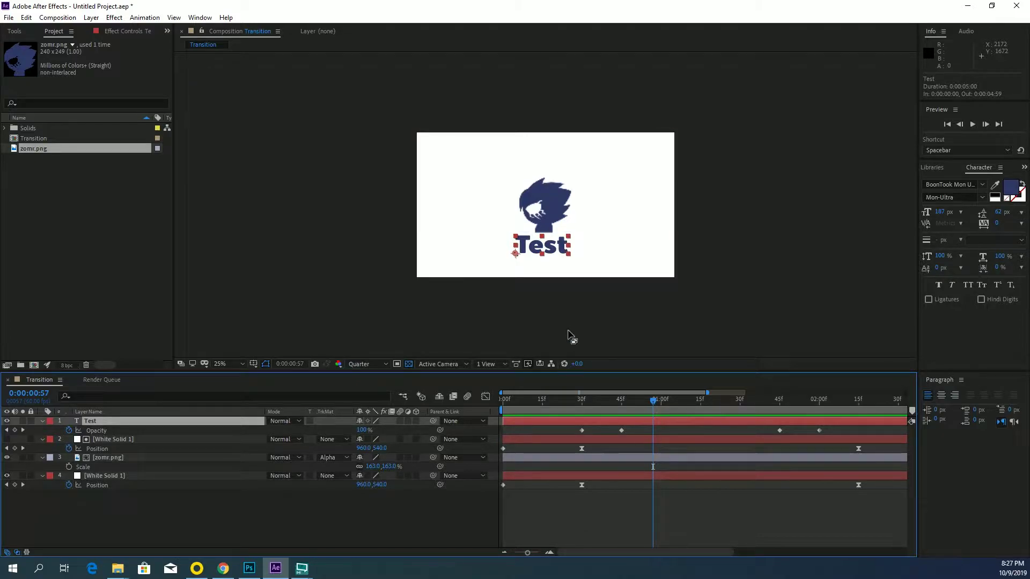
ctrl+click(671, 455)
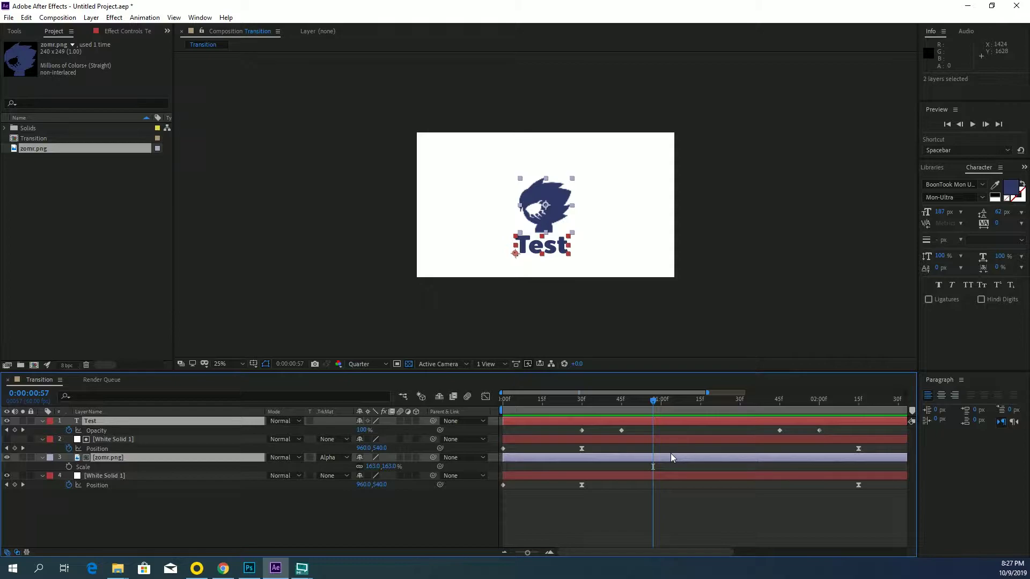
click(249, 520)
click(106, 421)
ctrl+click(131, 454)
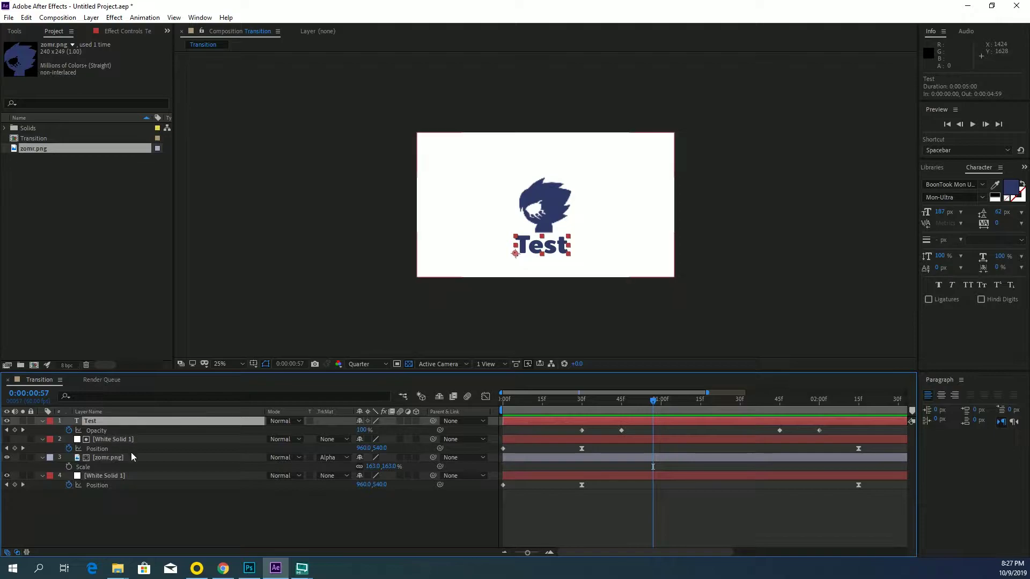
click(131, 427)
ctrl+click(130, 460)
ctrl+click(131, 456)
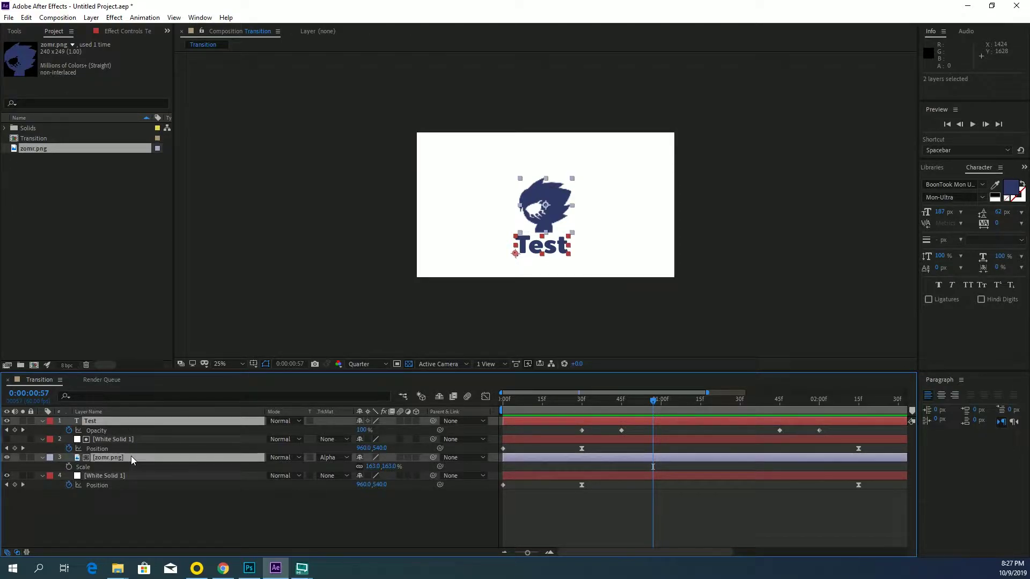
key(p)
drag(380, 430, 421, 443)
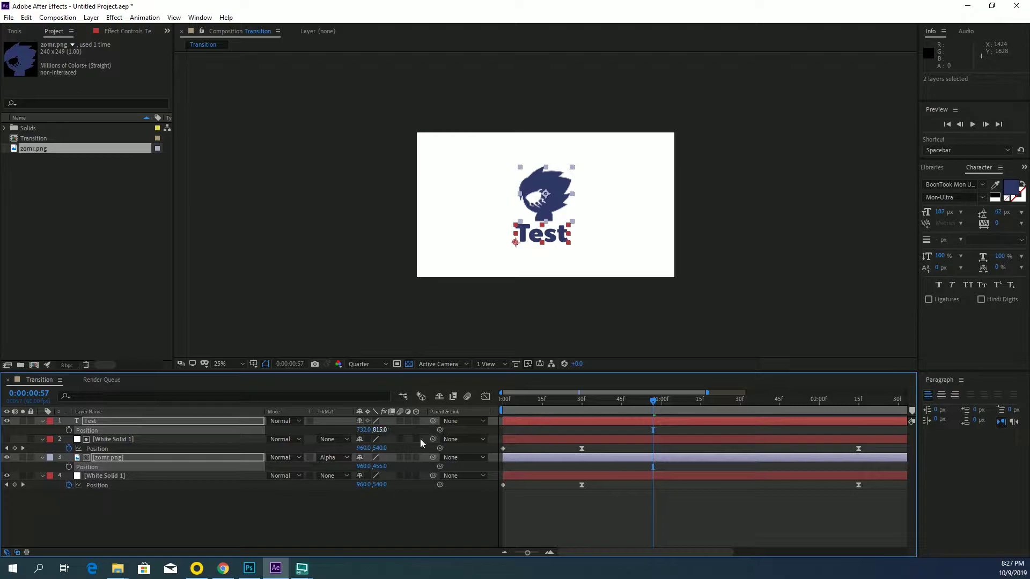
Play the repositioned logo and text from the first frame, and scrub through the opening to the start of the text fade-in
click(762, 549)
drag(745, 554, 572, 552)
click(491, 531)
key(Home)
key(space)
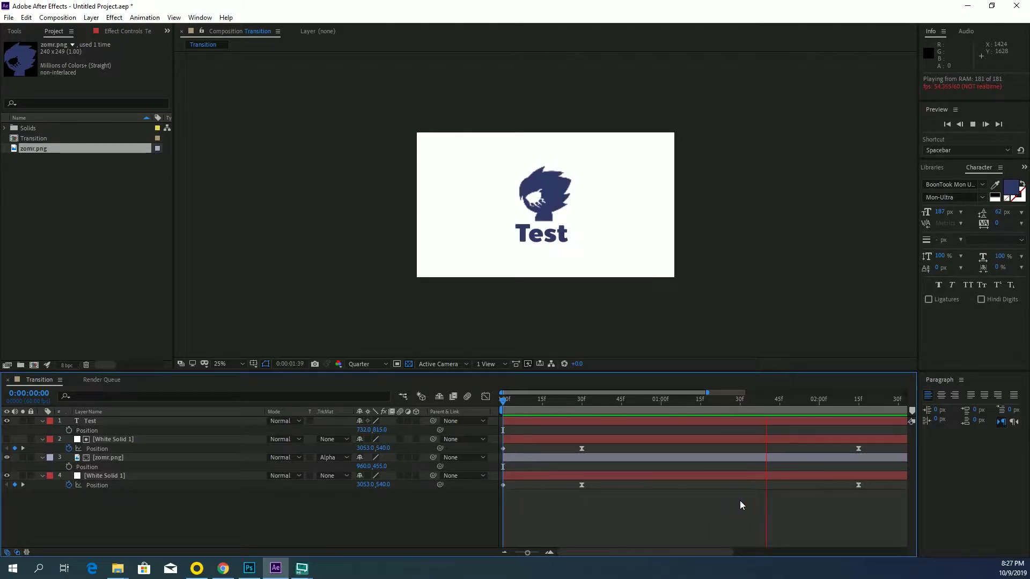
key(space)
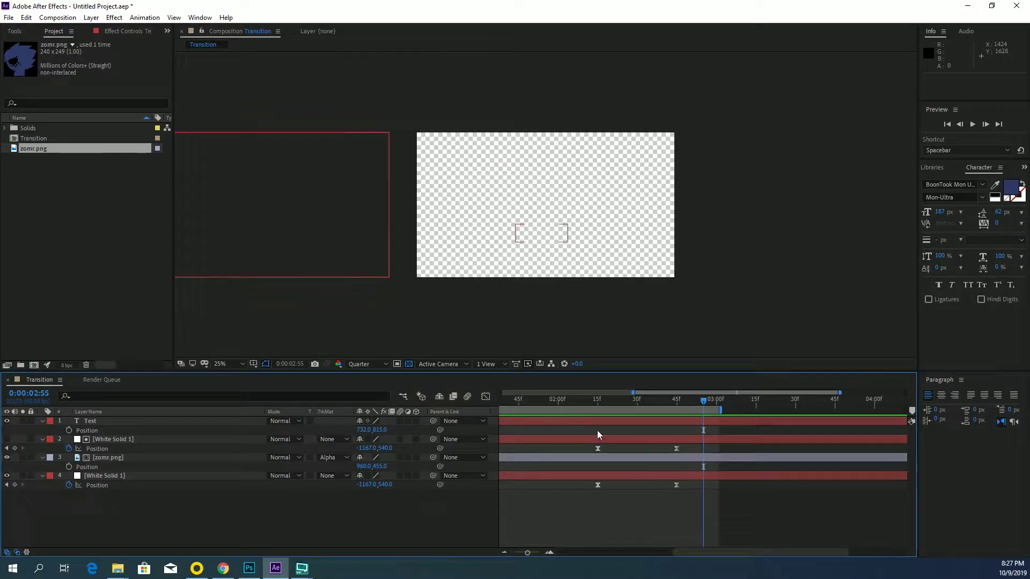
key(Home)
drag(552, 411, 584, 412)
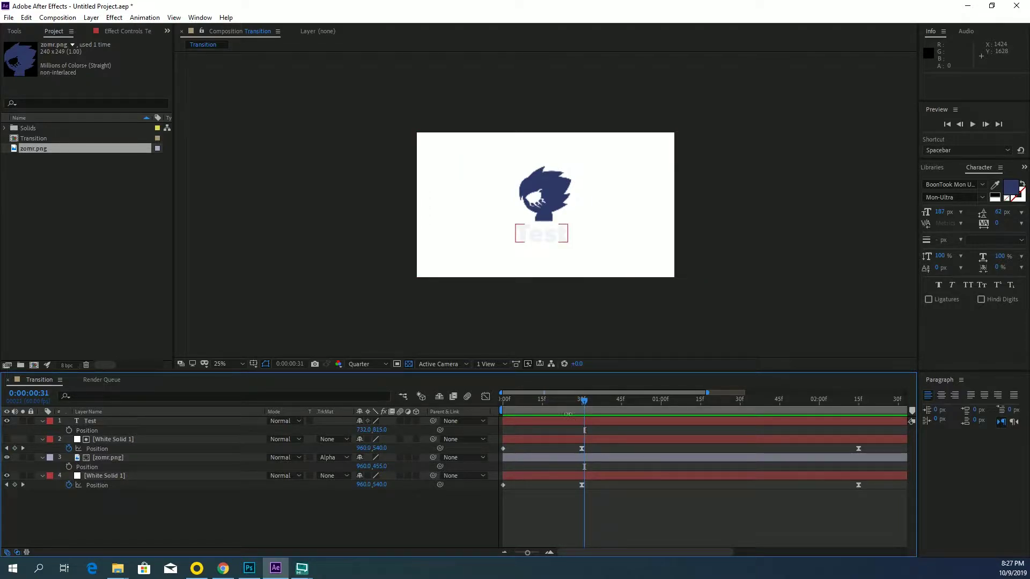
Add a Stroke layer style to the bottom White Solid layer and set its Size to 74.8
click(551, 402)
drag(550, 405, 555, 401)
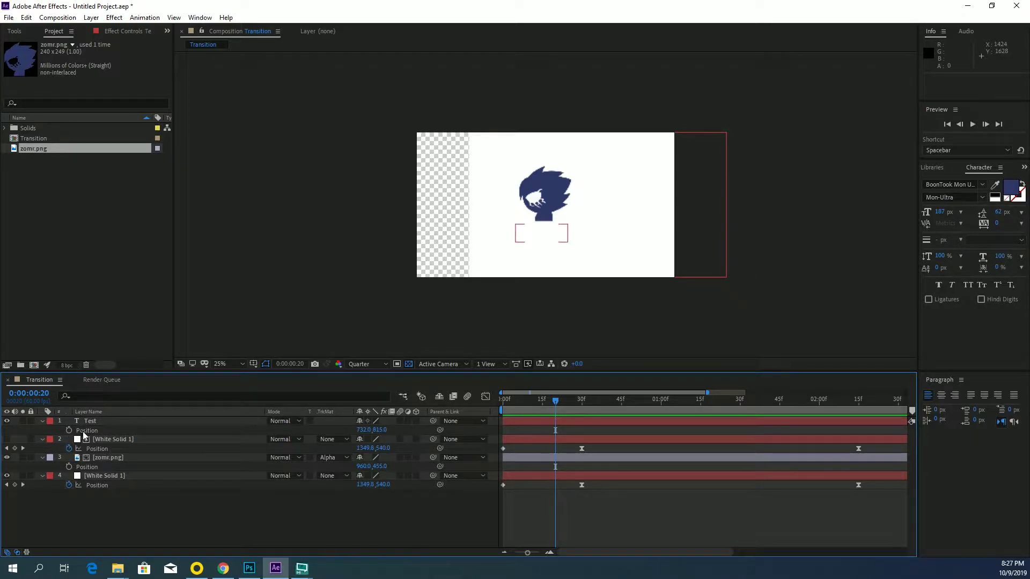
click(112, 477)
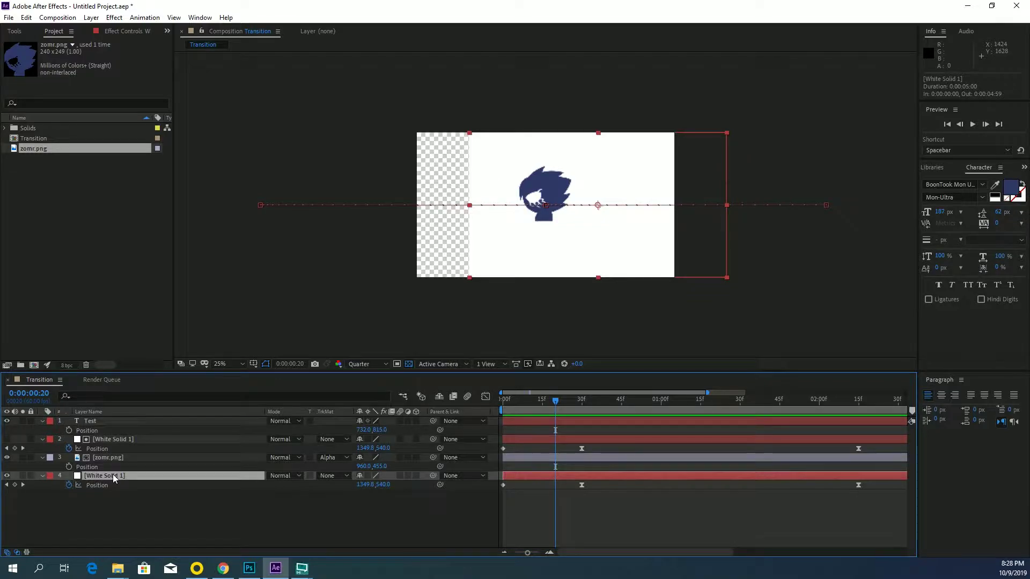
right_click(112, 475)
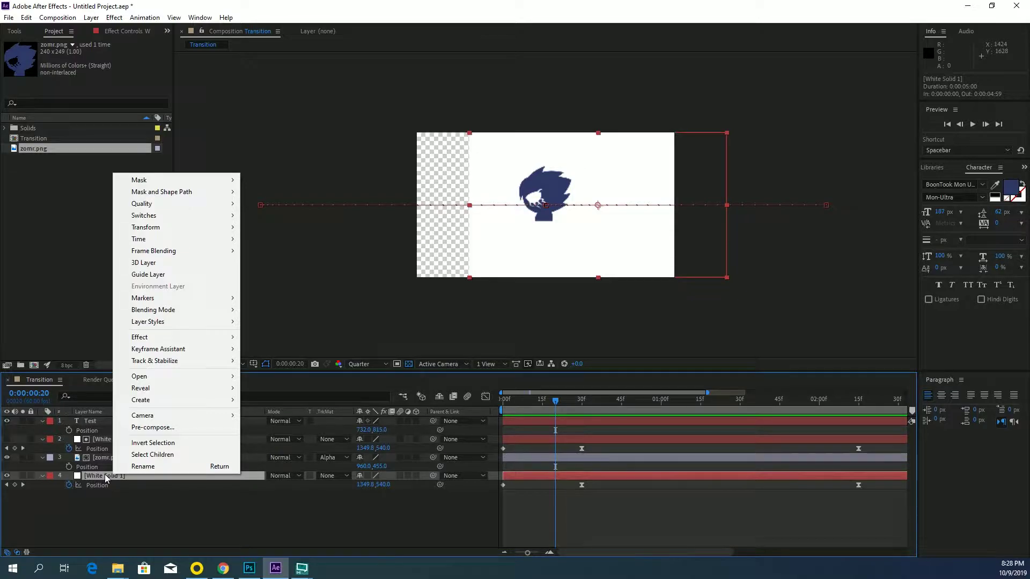
mouse_move(194, 297)
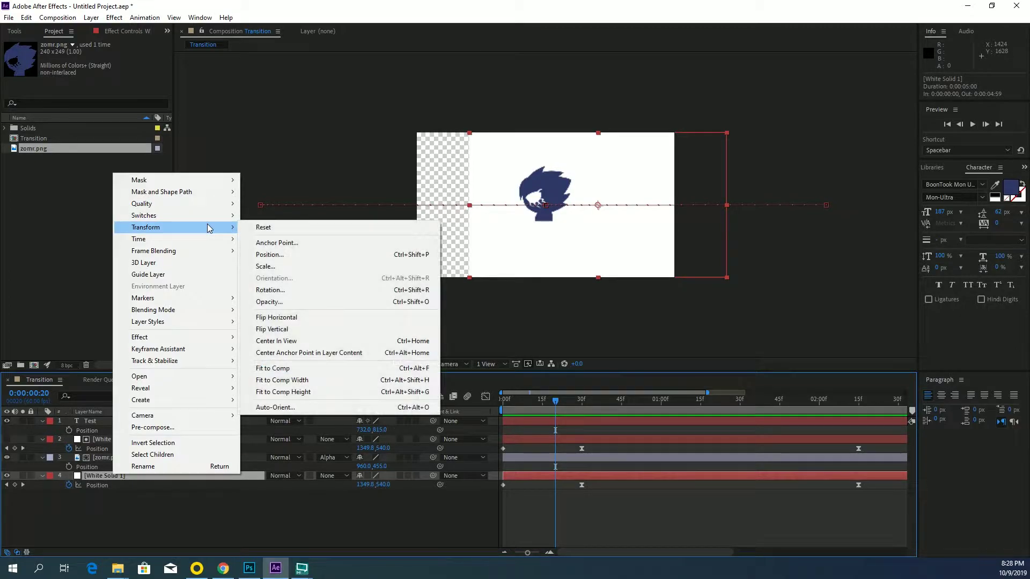
mouse_move(157, 323)
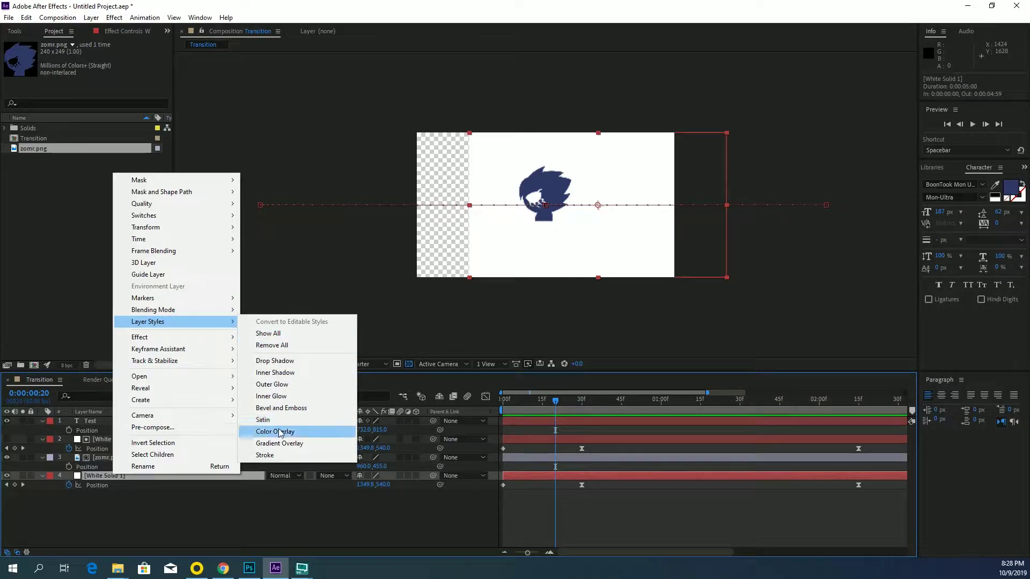
click(288, 457)
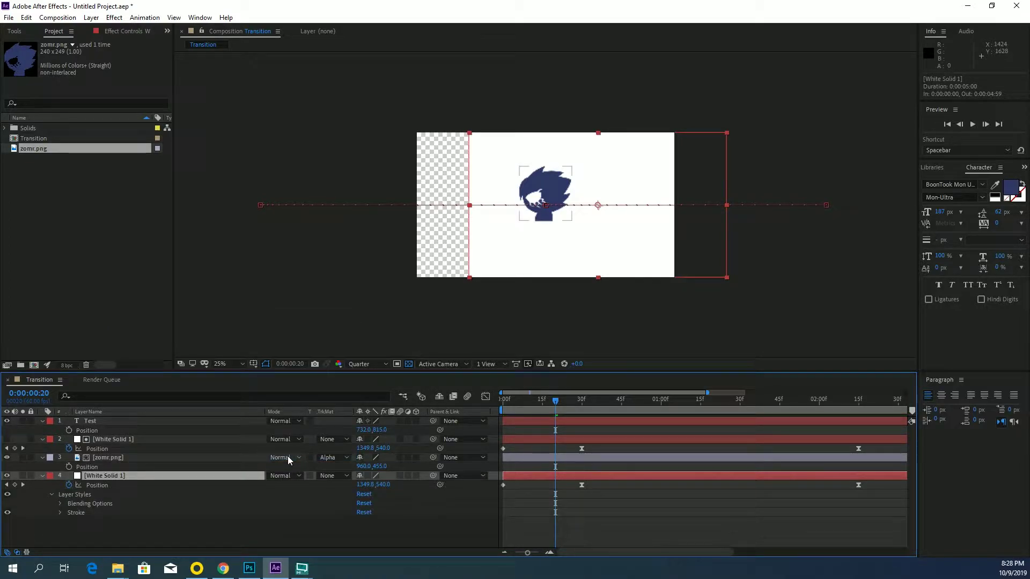
click(60, 513)
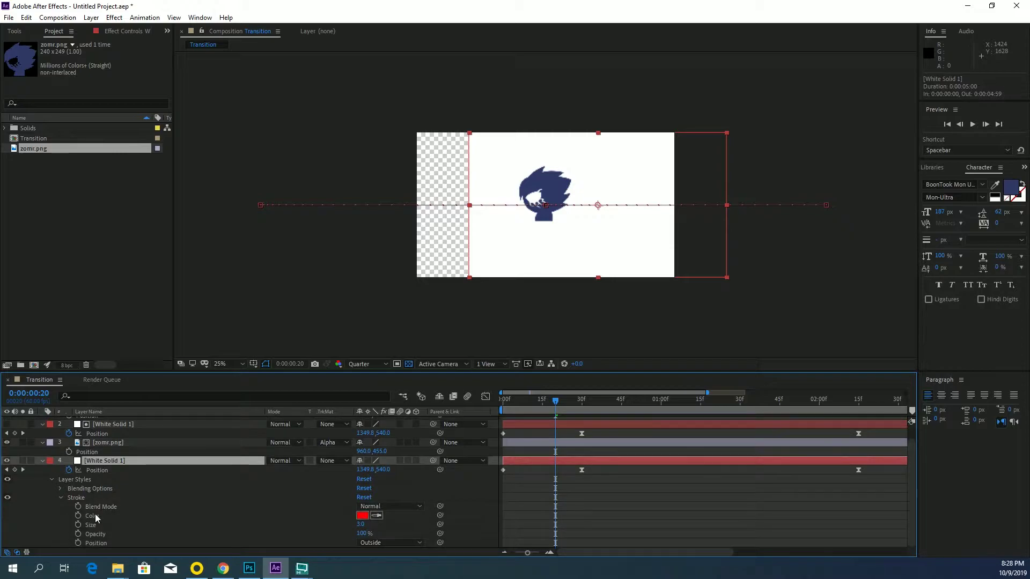
drag(360, 524, 752, 534)
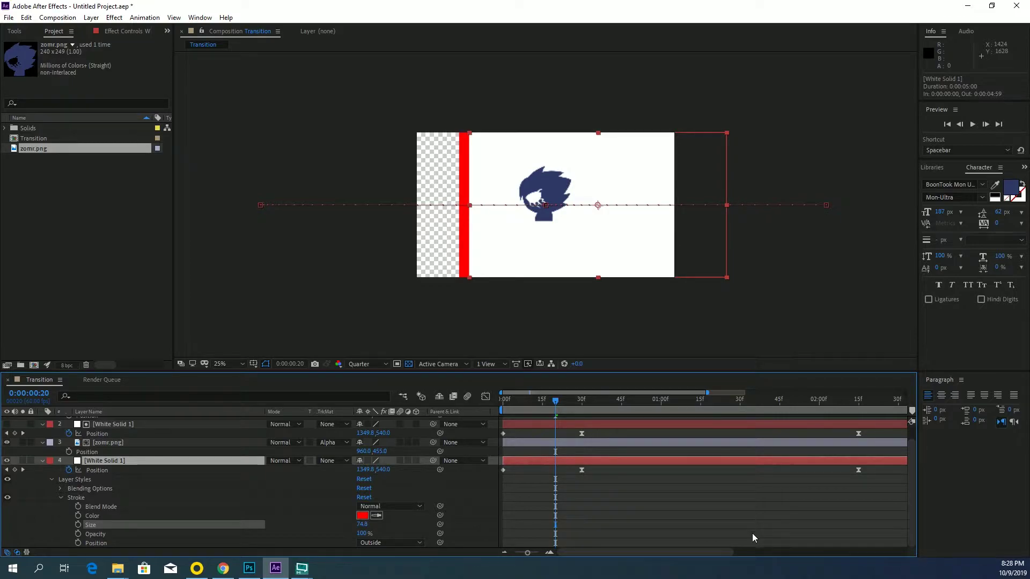
click(732, 513)
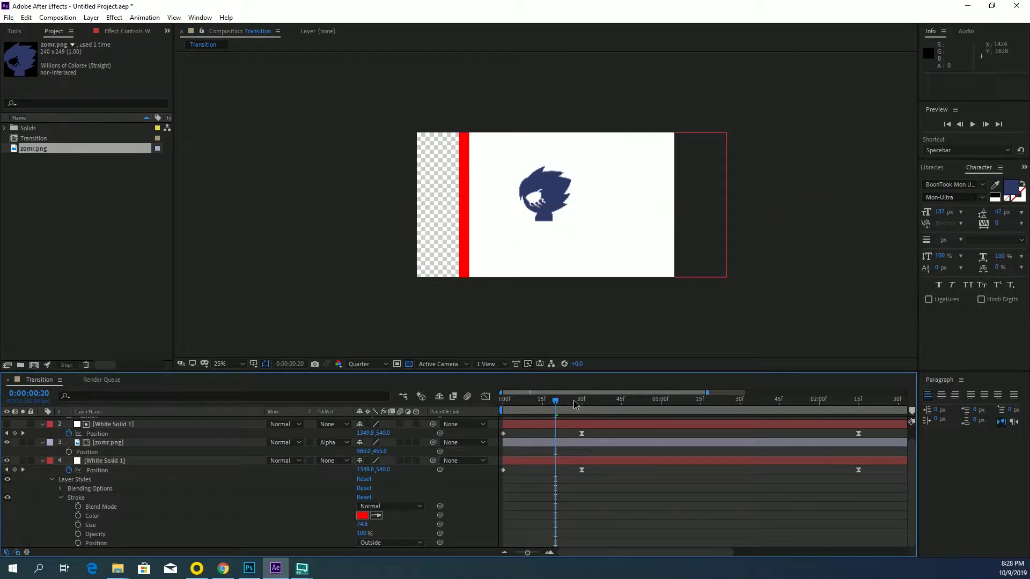
Preview the transition with the stroked edge and check the frame at 0:00:00:42
key(space)
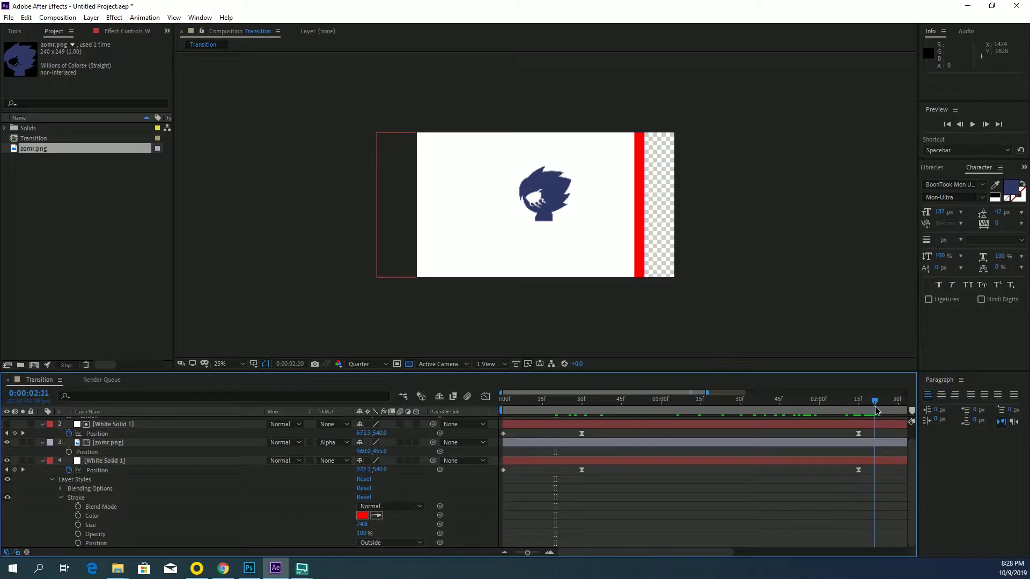
key(space)
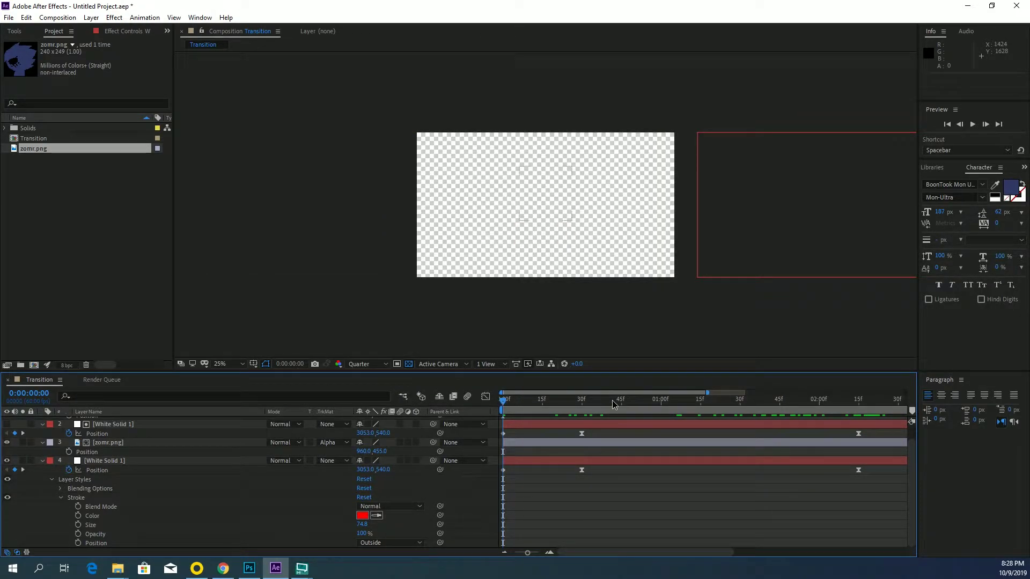
click(613, 400)
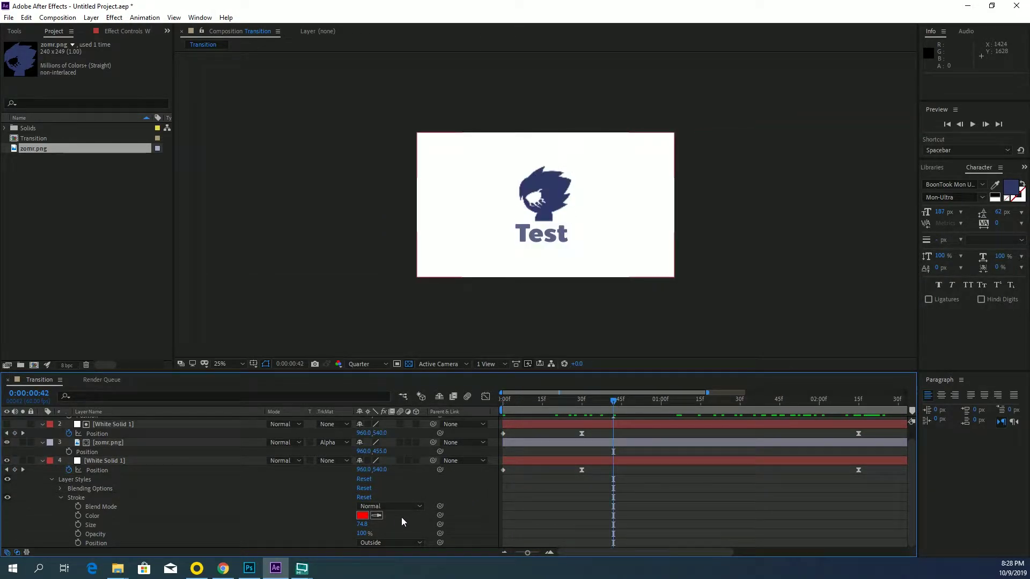
At 0:00:00:16, increase the Stroke Size on the bottom White Solid layer to 148.4
click(545, 400)
mouse_move(363, 526)
mouse_down()
mouse_move(760, 528)
mouse_move(746, 532)
mouse_up()
click(746, 532)
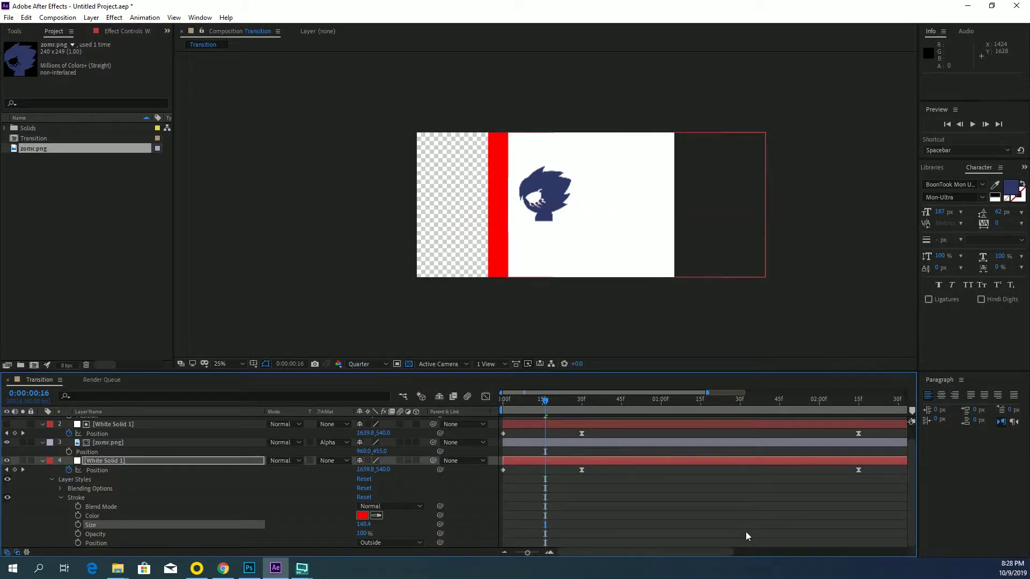
Return to the first frame, collapse the bottom White Solid layer's properties and preview the transition
drag(543, 402, 450, 404)
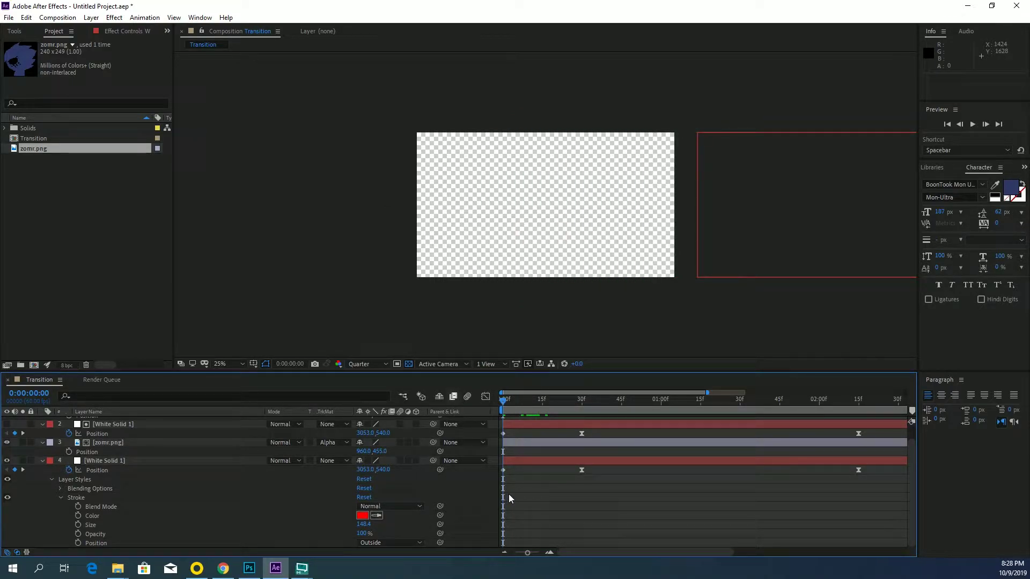
click(42, 461)
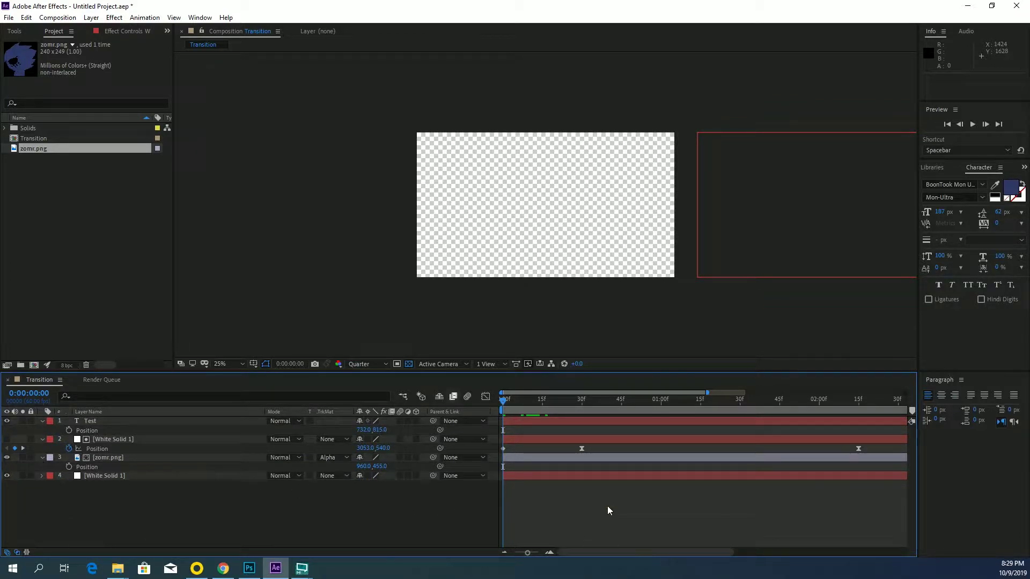
key(space)
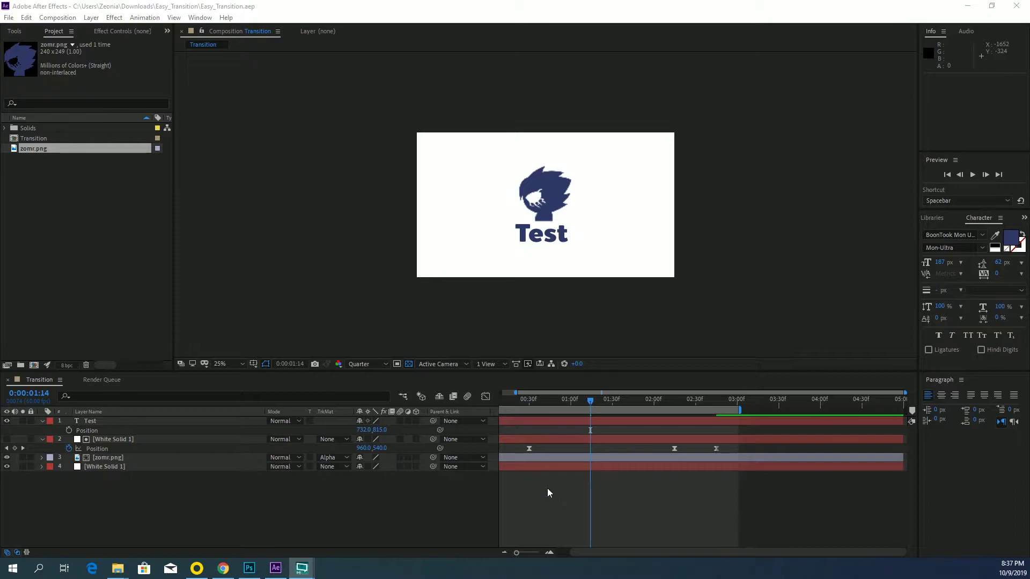
Add the Transition composition to the render queue and set its output module format to QuickTime
click(431, 501)
key(ctrl+m)
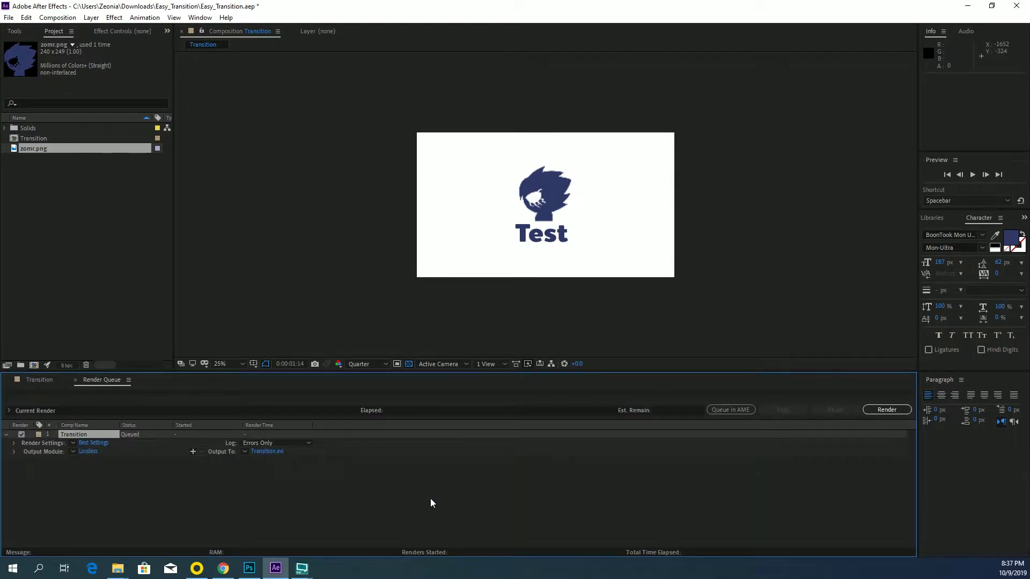
click(80, 452)
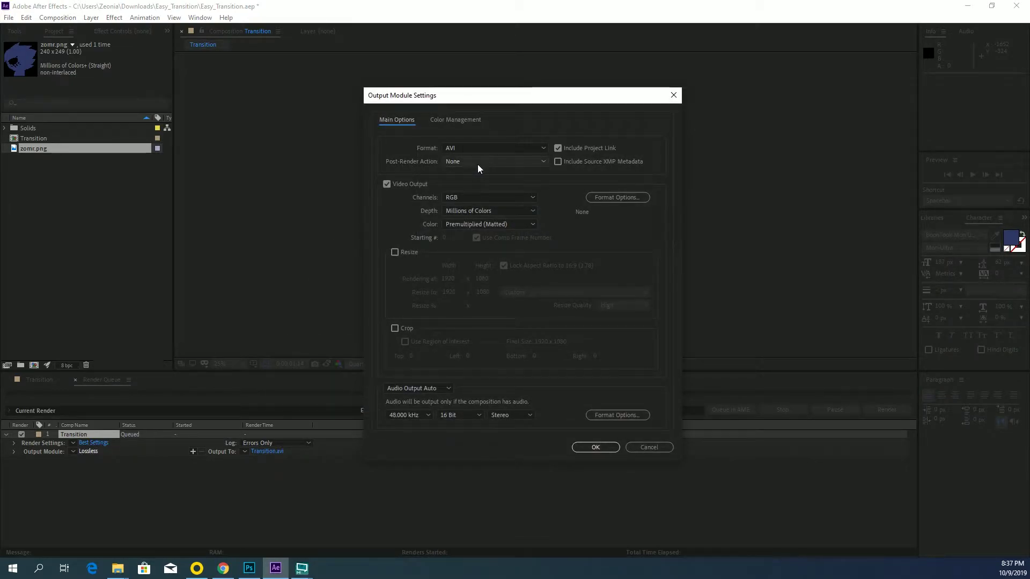
click(472, 147)
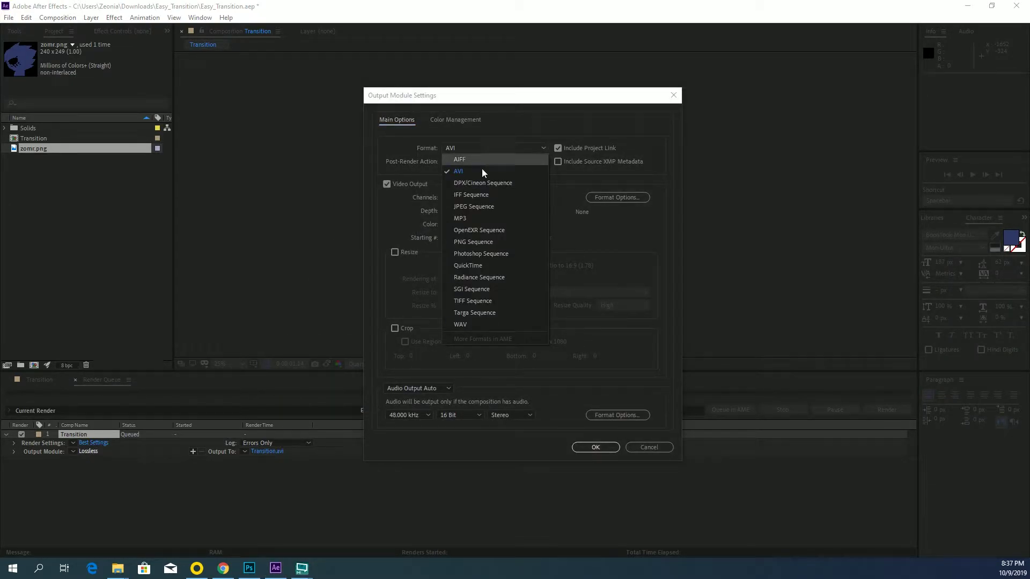
click(477, 263)
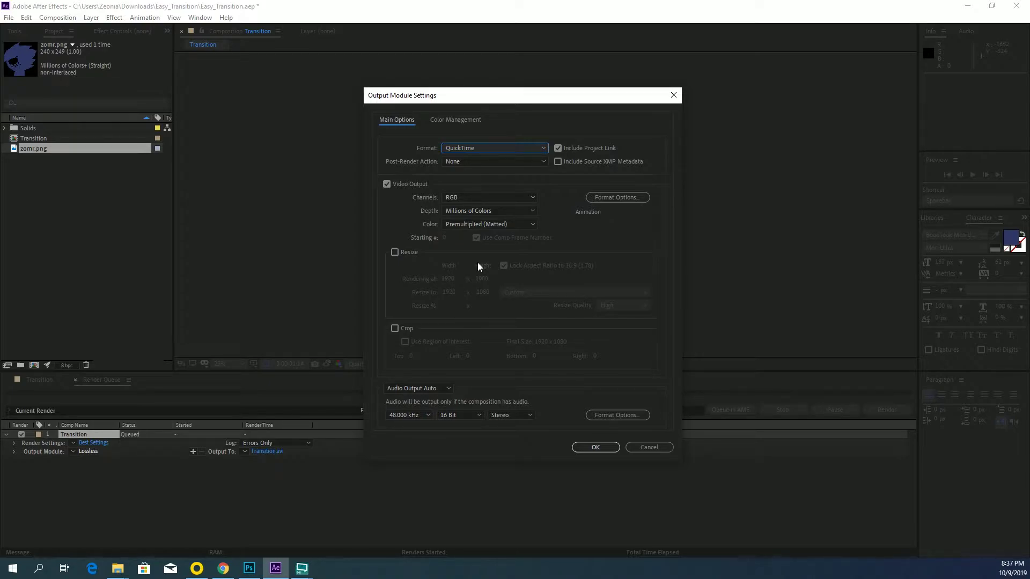
Switch the output format to PNG Sequence and back to QuickTime
click(466, 147)
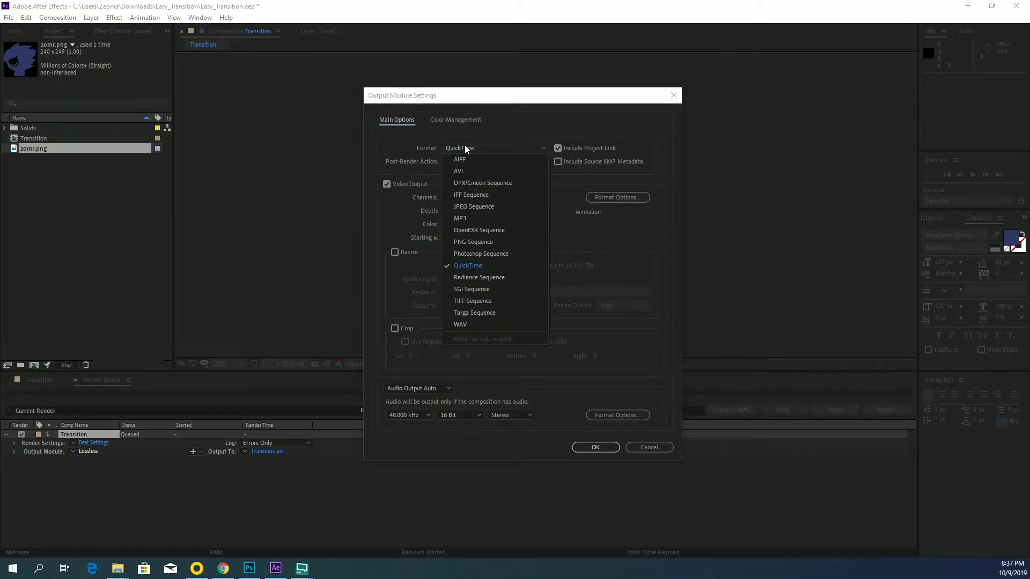
click(497, 243)
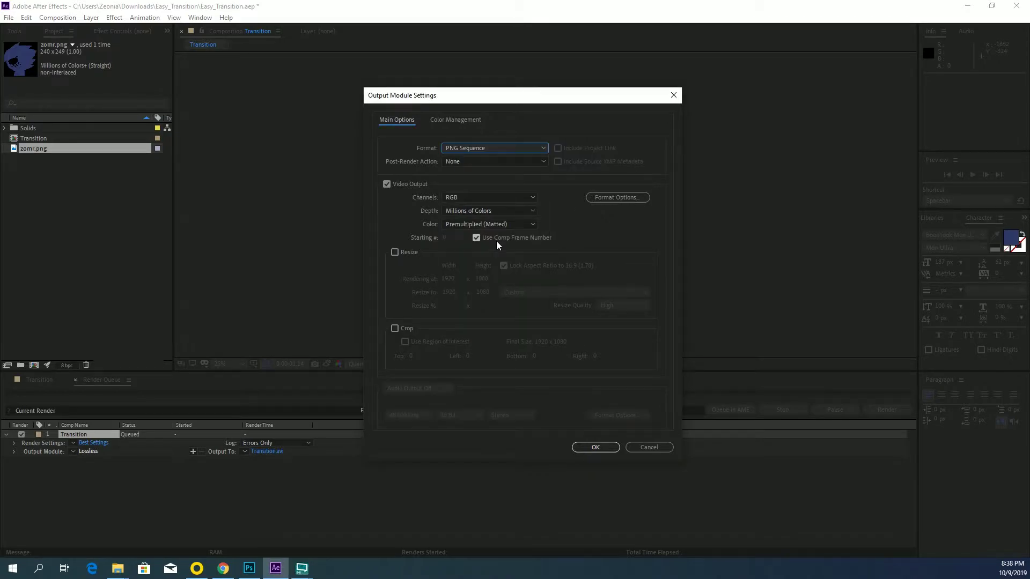
click(492, 149)
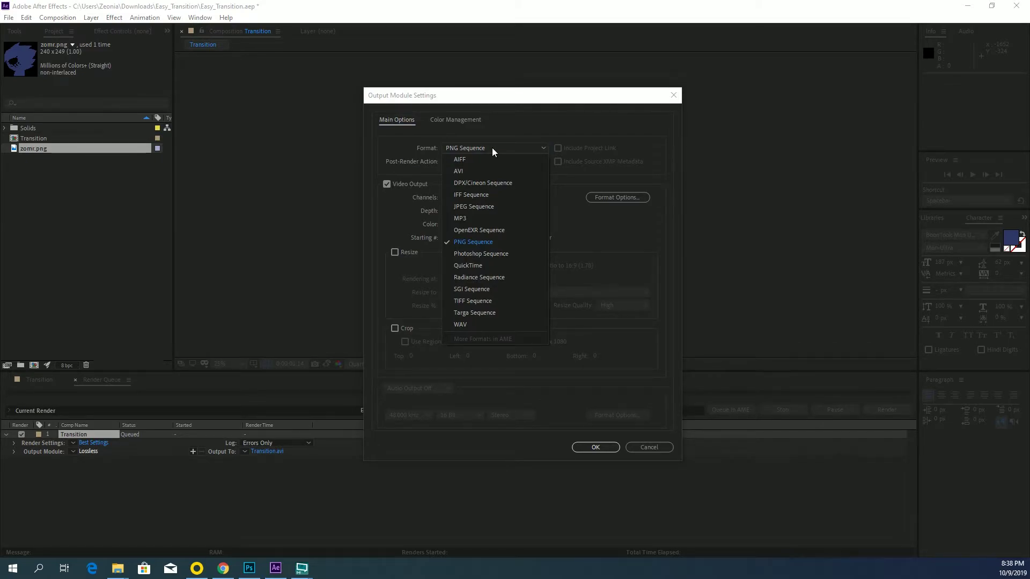
click(471, 265)
Set the output channels to RGB + Alpha and accept the output module settings
click(474, 197)
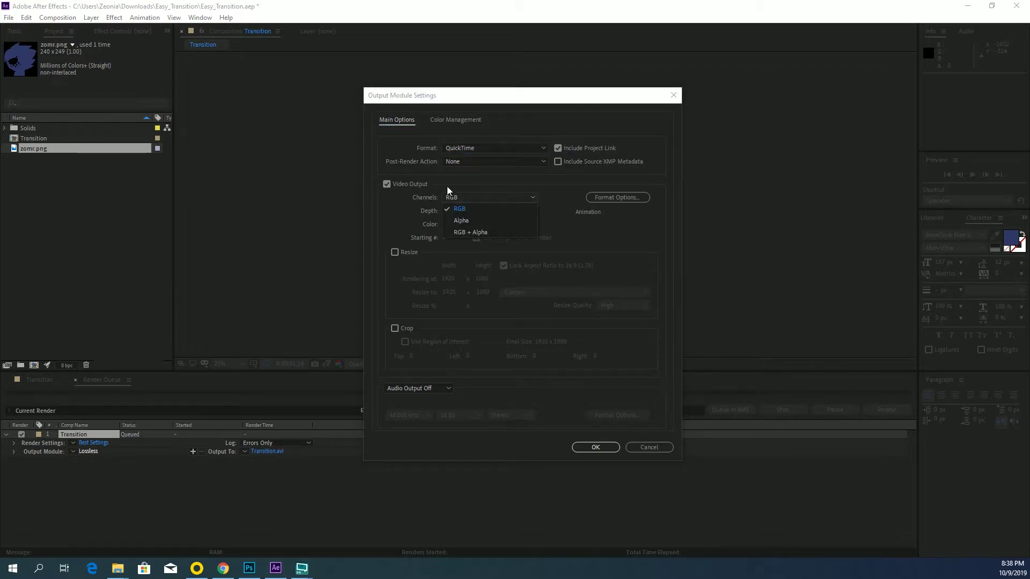
click(457, 186)
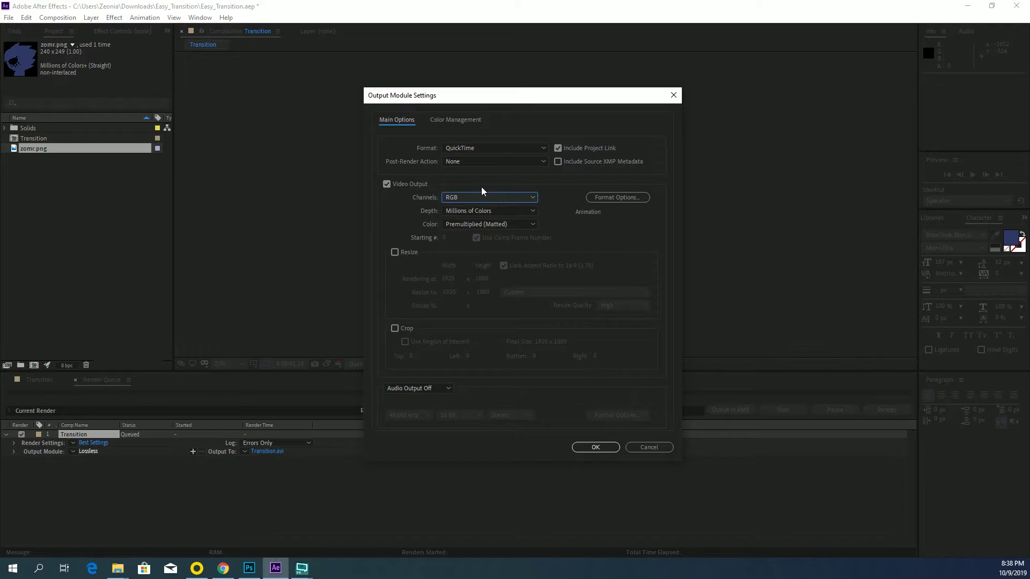
click(458, 198)
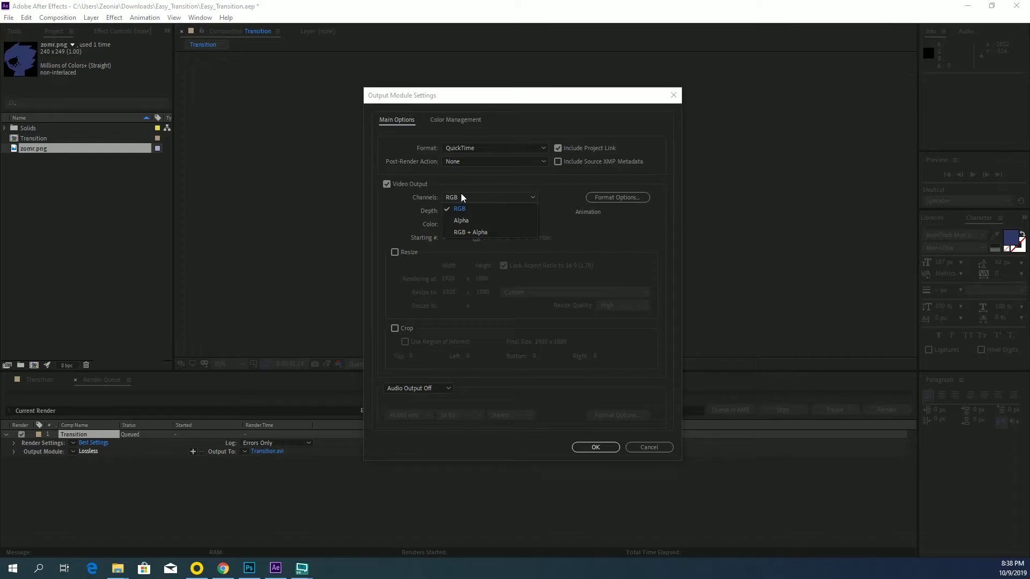
click(472, 233)
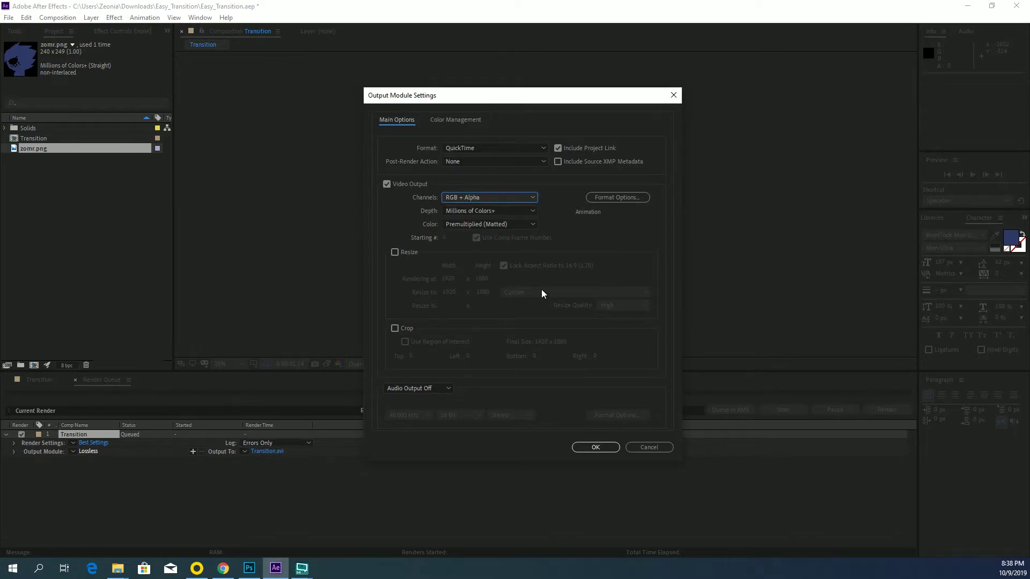
click(604, 447)
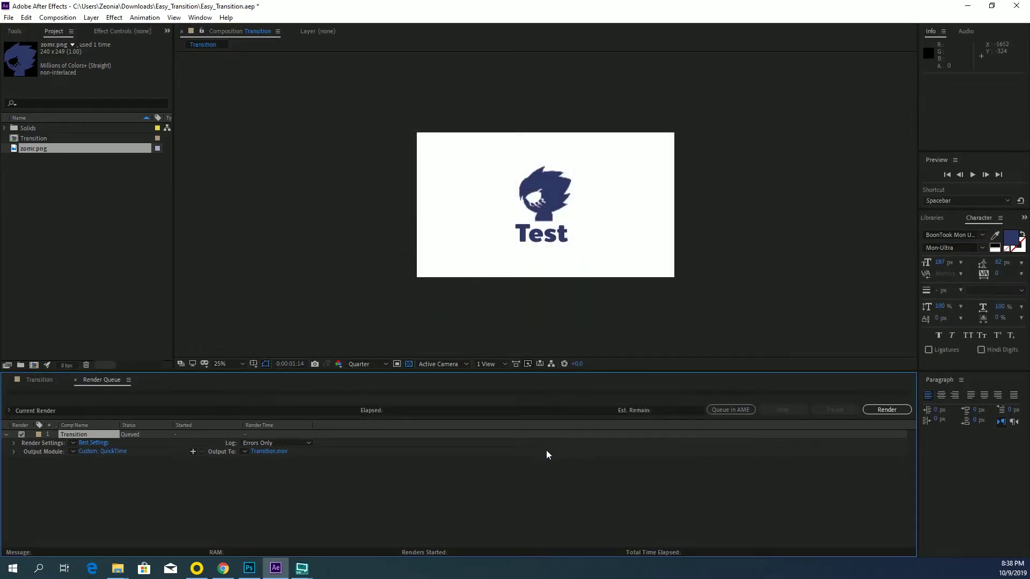
Save the output as Transition.mov in the WaiWai folder and render the queued composition
click(260, 453)
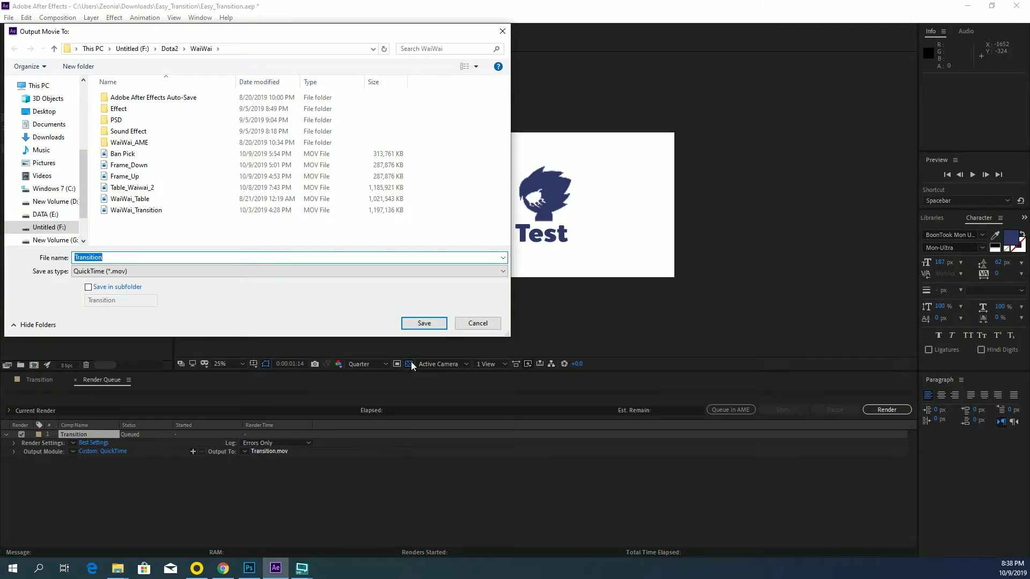
click(413, 323)
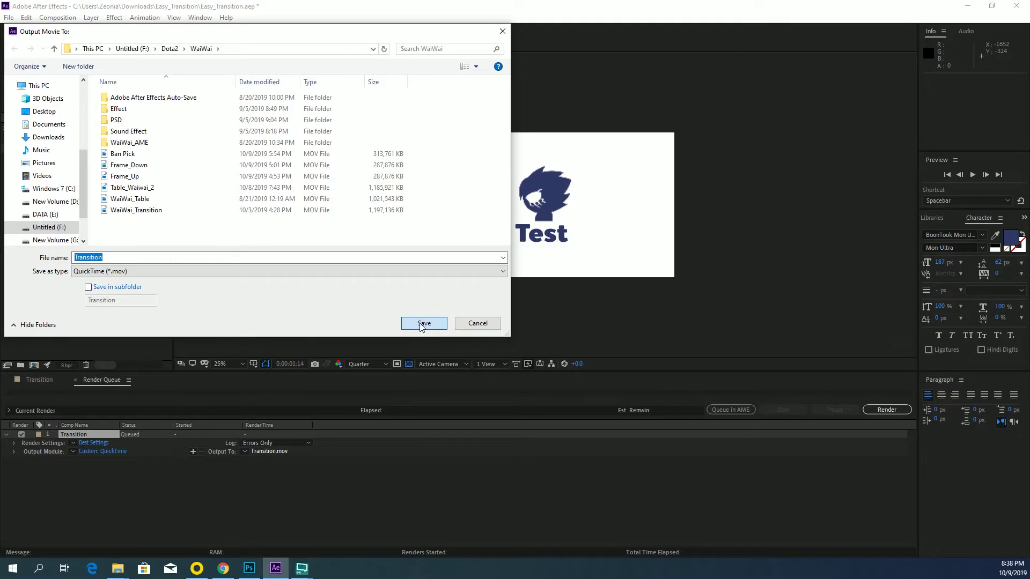
click(421, 327)
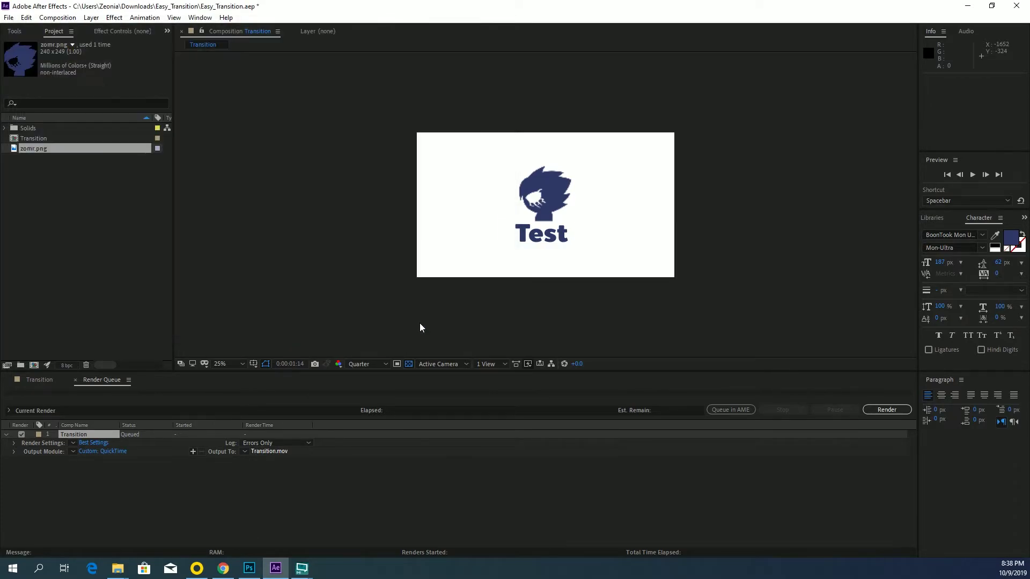
click(894, 411)
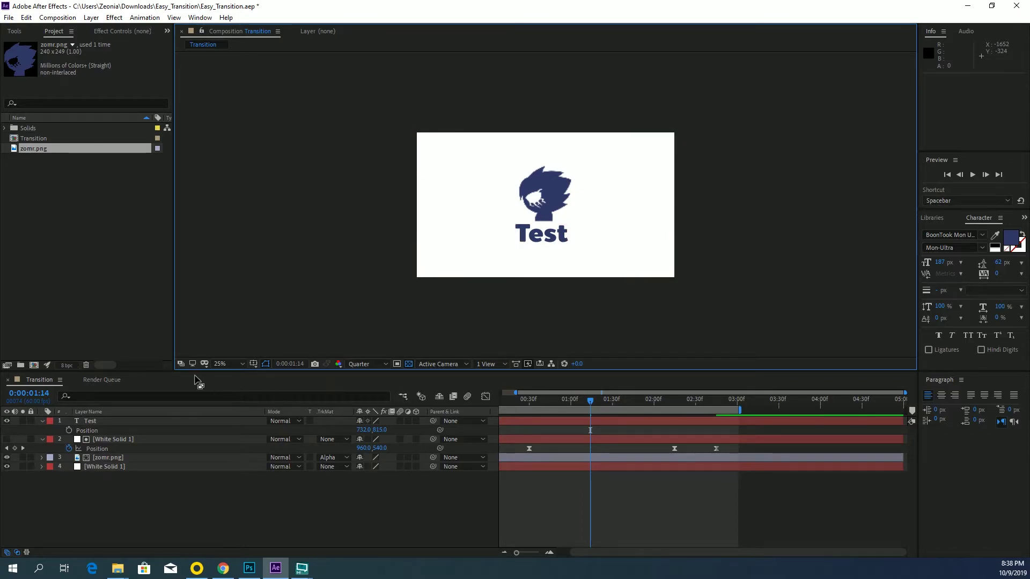
click(115, 380)
click(885, 410)
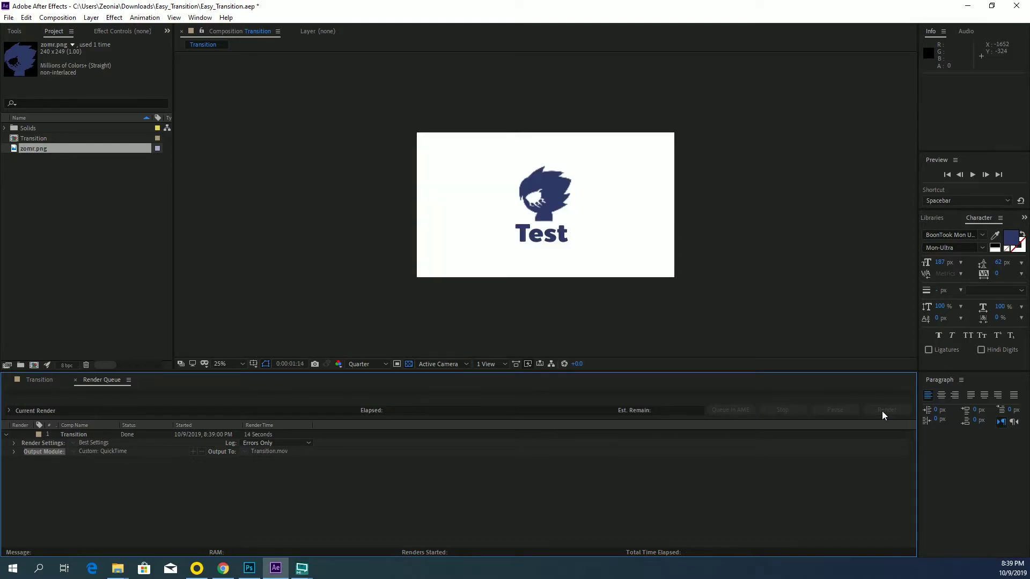
Return to the Transition timeline and play the finished animation from 0:00:00:01
click(41, 381)
drag(540, 401, 495, 412)
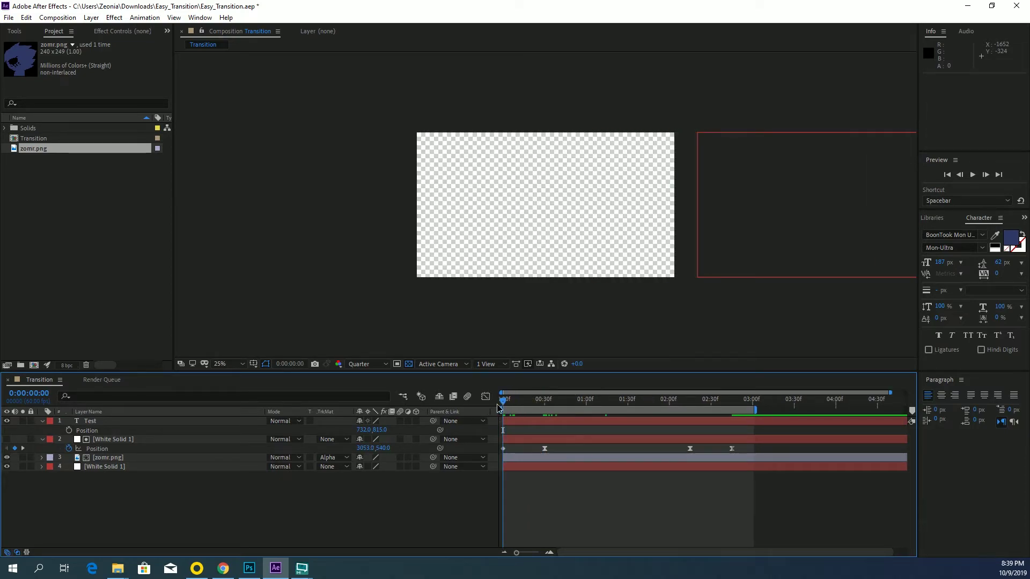
click(504, 403)
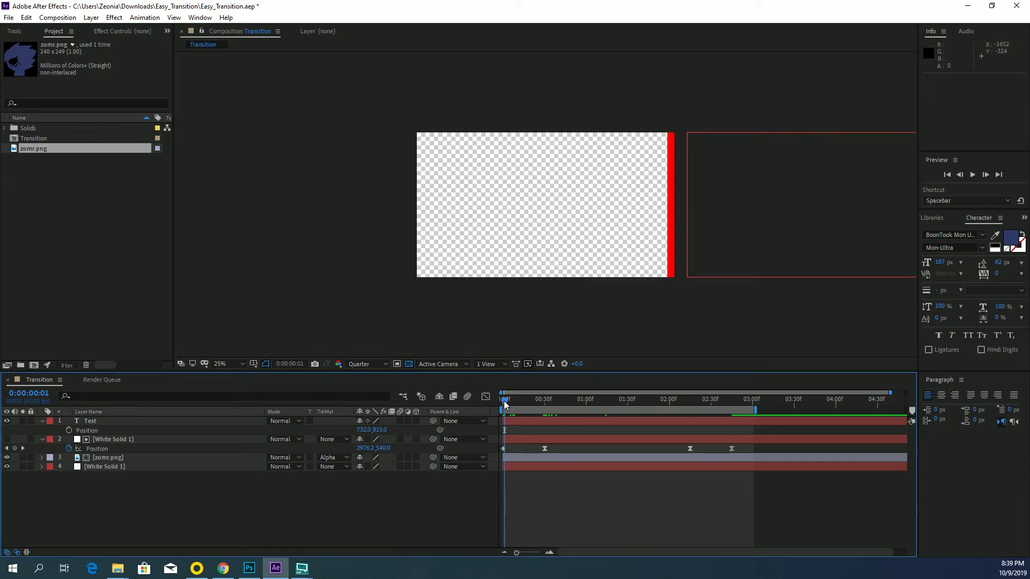
key(space)
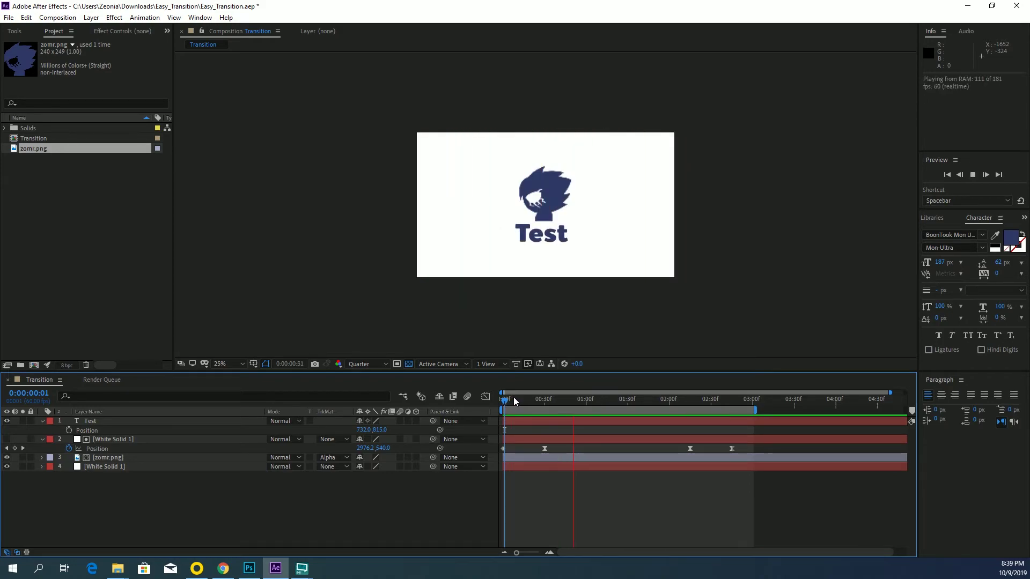